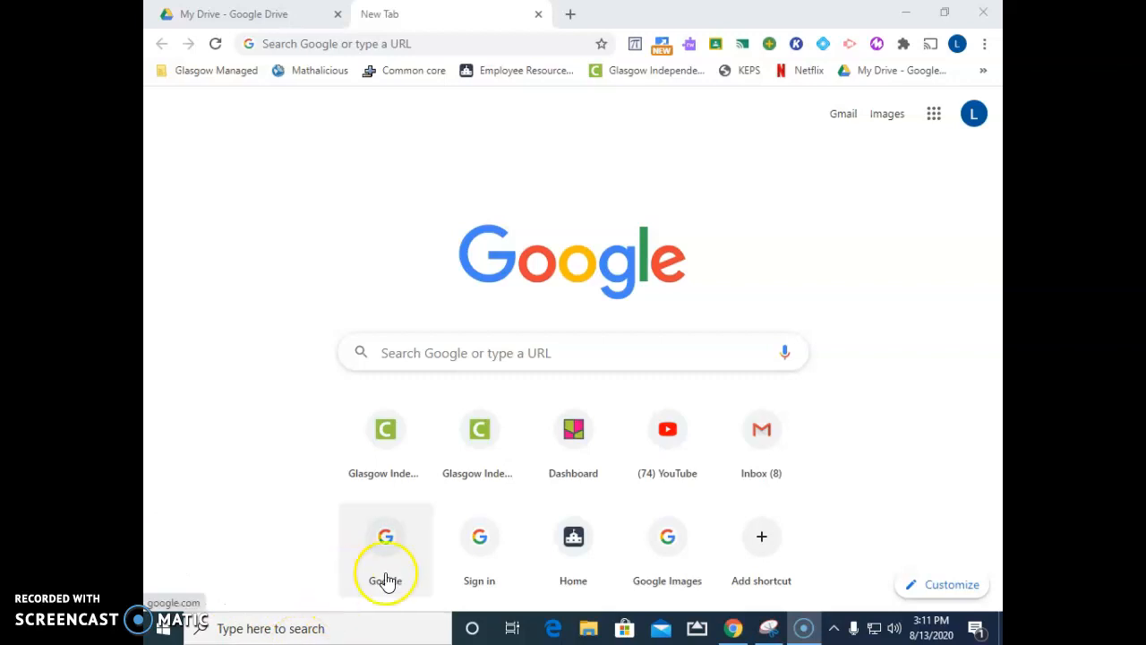
Open Google Drive from the new tab page
left_click(934, 111)
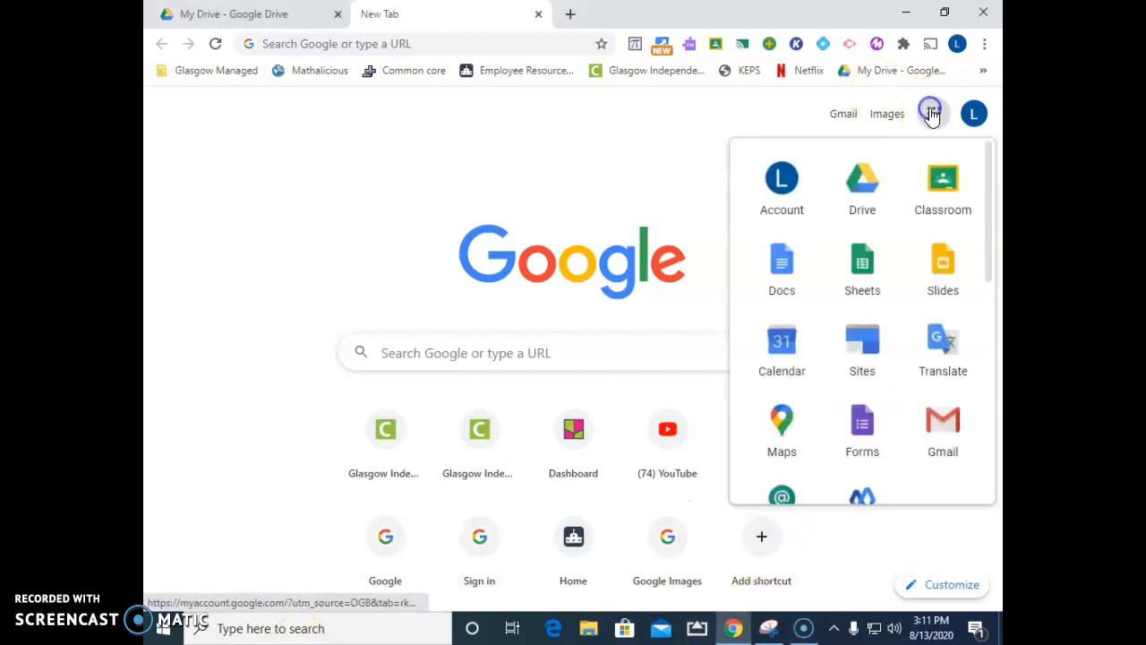
left_click(860, 184)
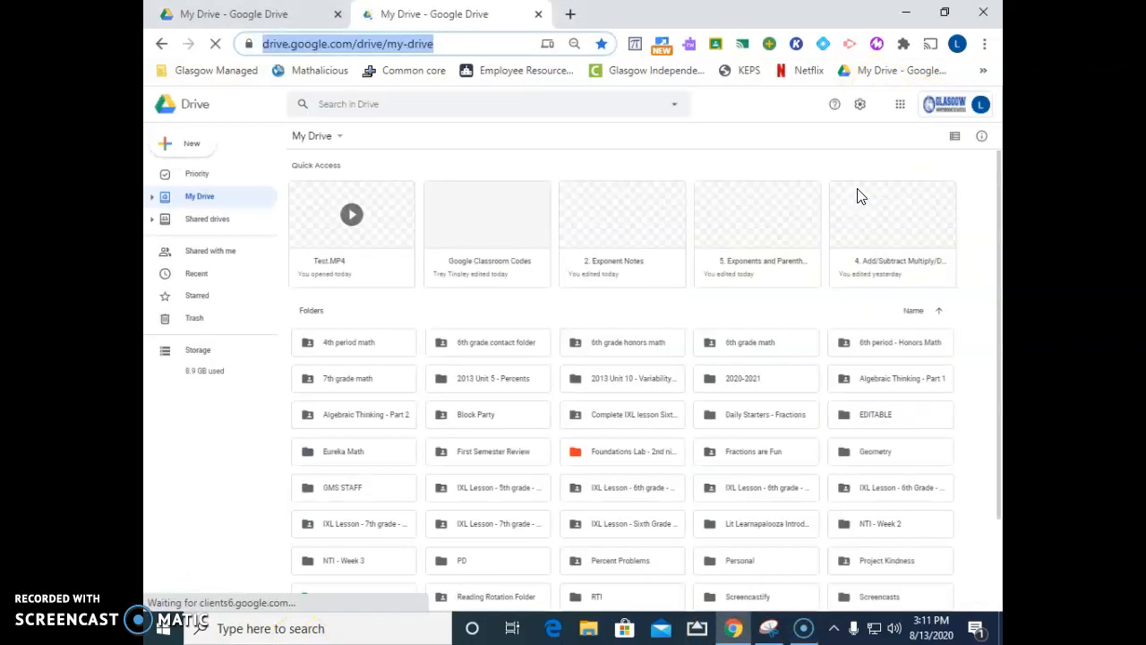
Start renaming the Test.MP4 video in Quick Access and accept its name as is
right_click(332, 274)
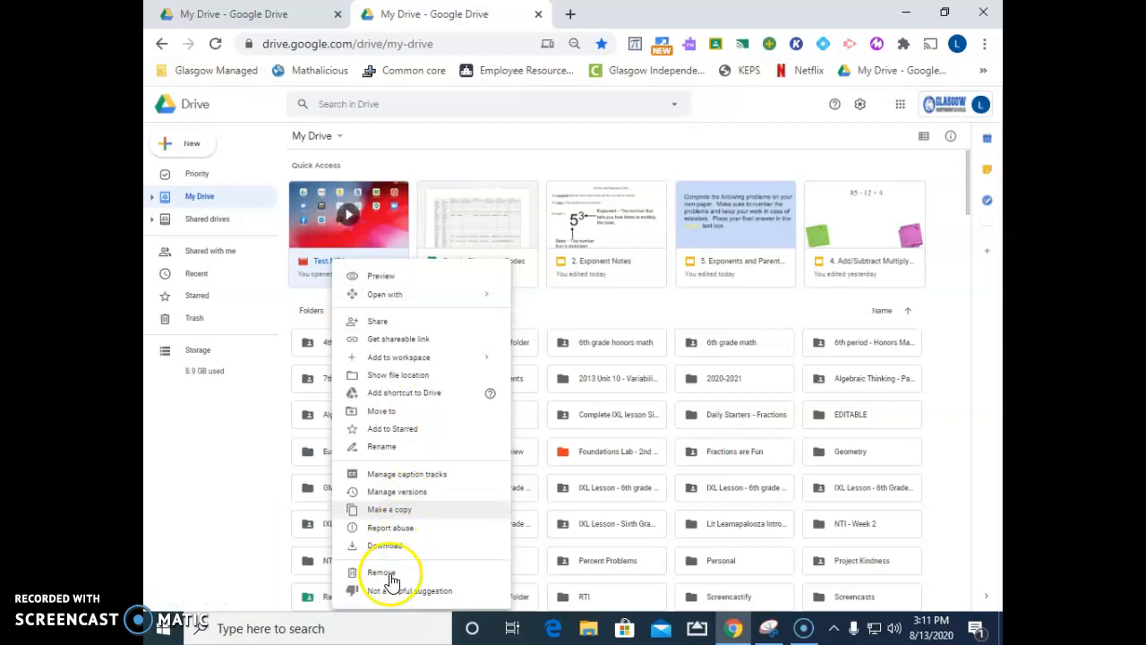
left_click(395, 446)
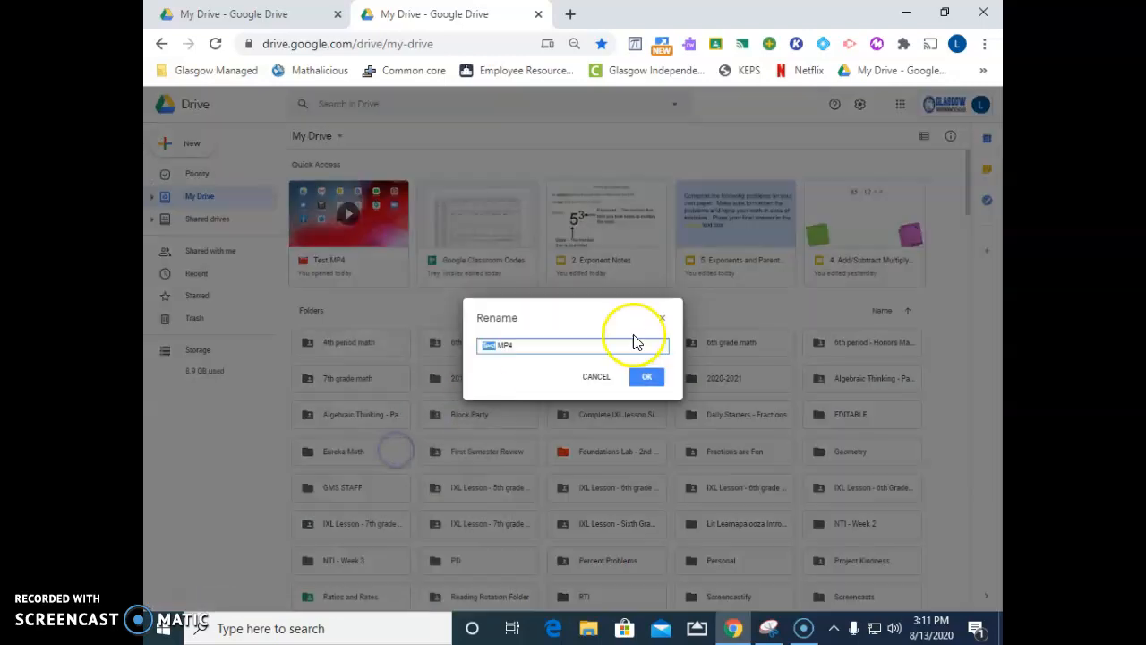
left_click(648, 377)
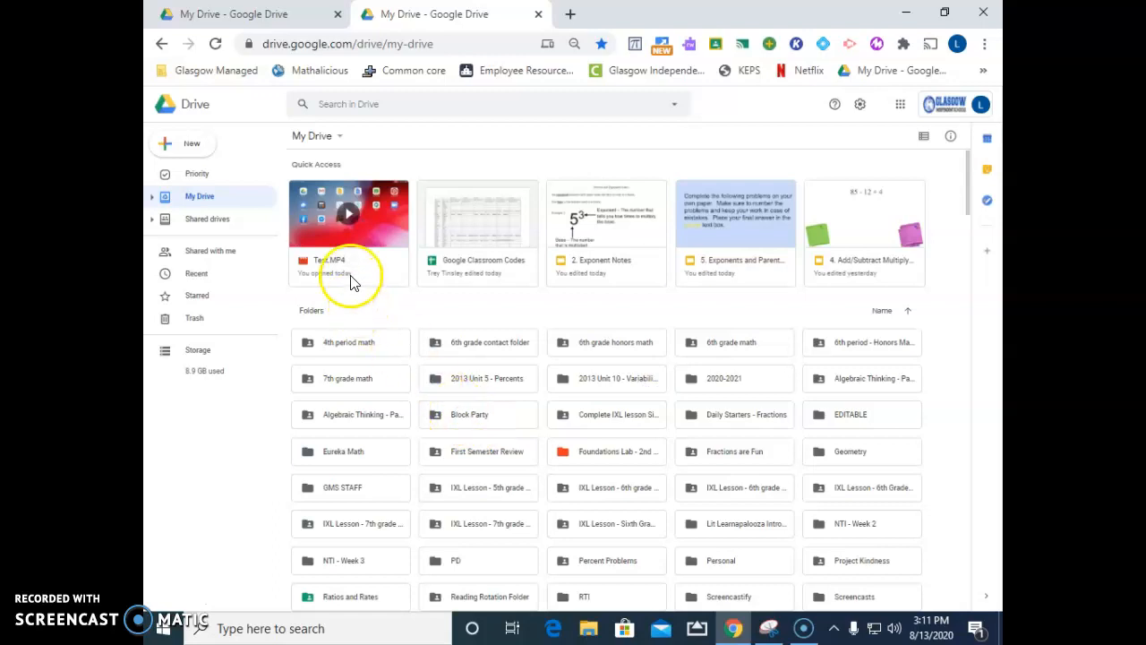
Download the Test.MP4 video from Google Drive to the computer
right_click(351, 281)
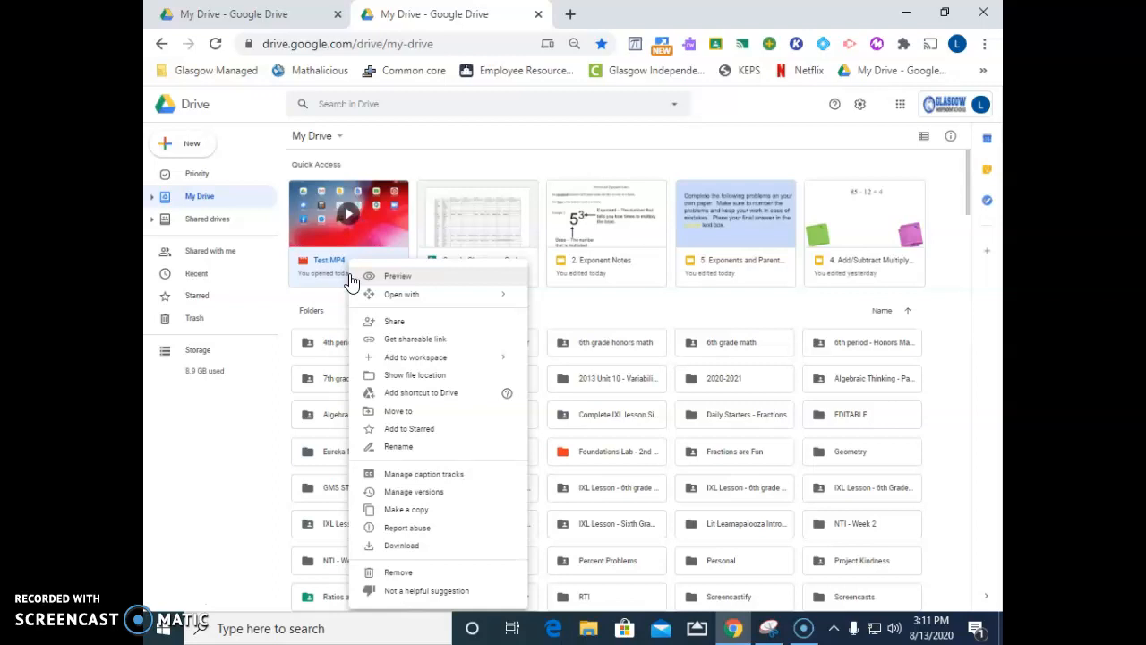
left_click(417, 545)
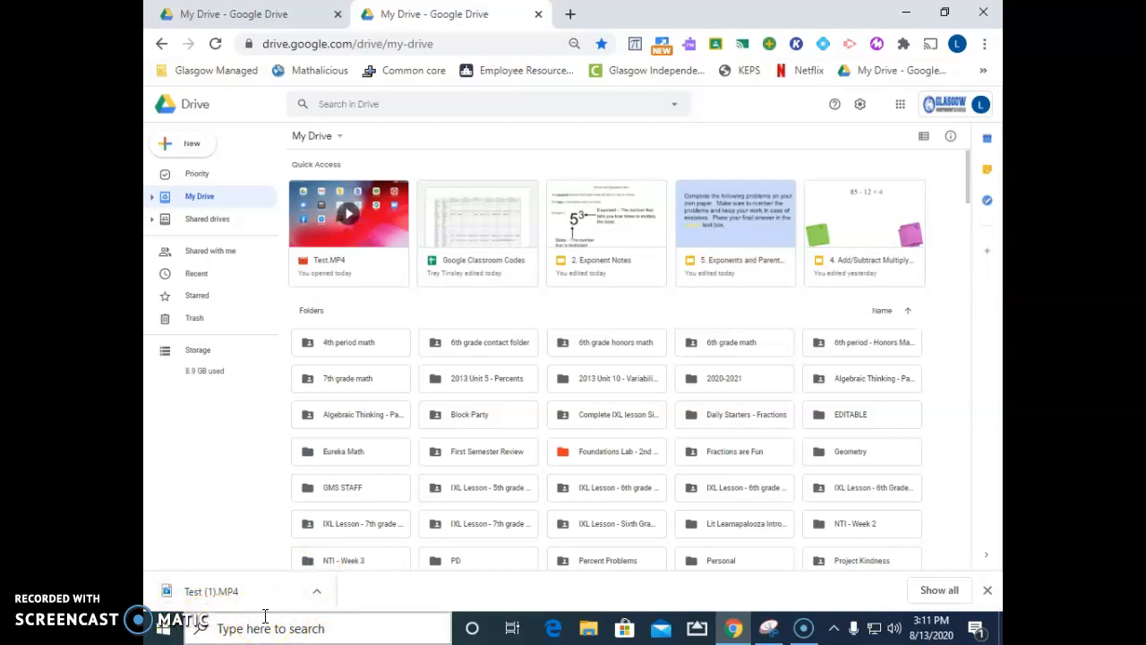
Open YouTube in a new browser tab and go to the signed-in account's own channel page
left_click(574, 11)
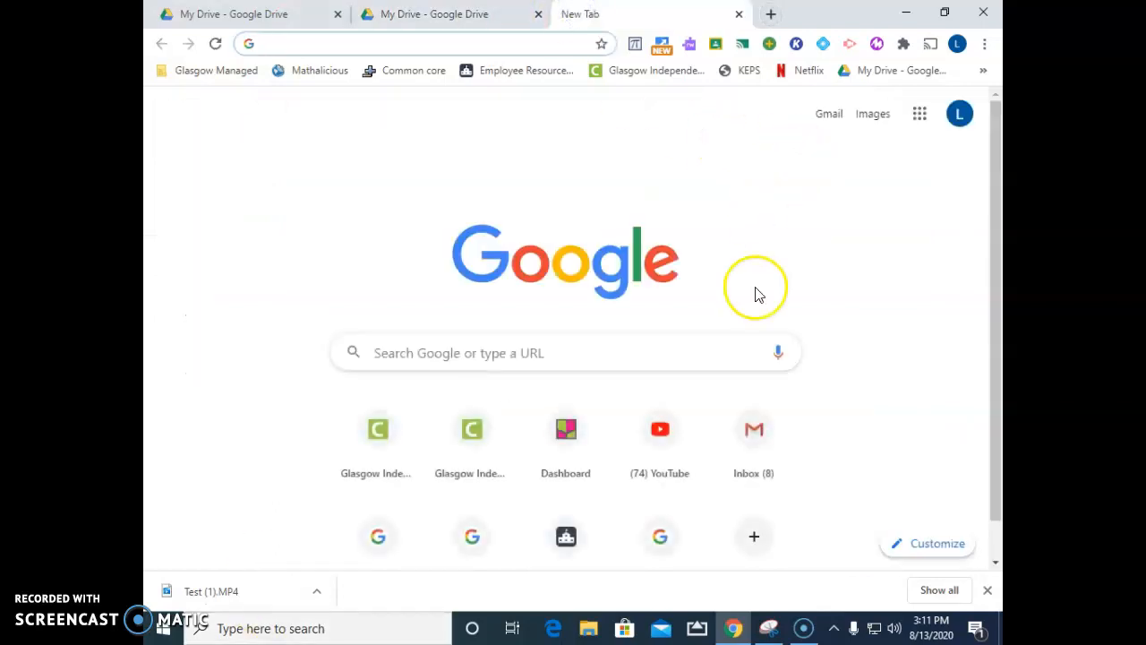
left_click(659, 467)
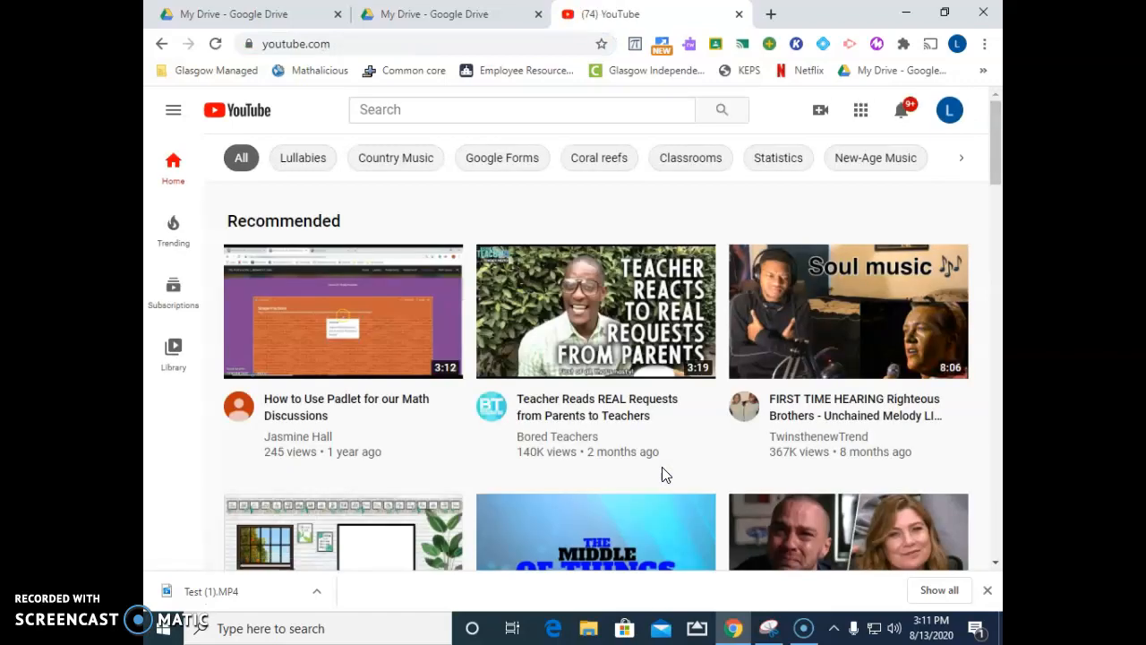
left_click(950, 112)
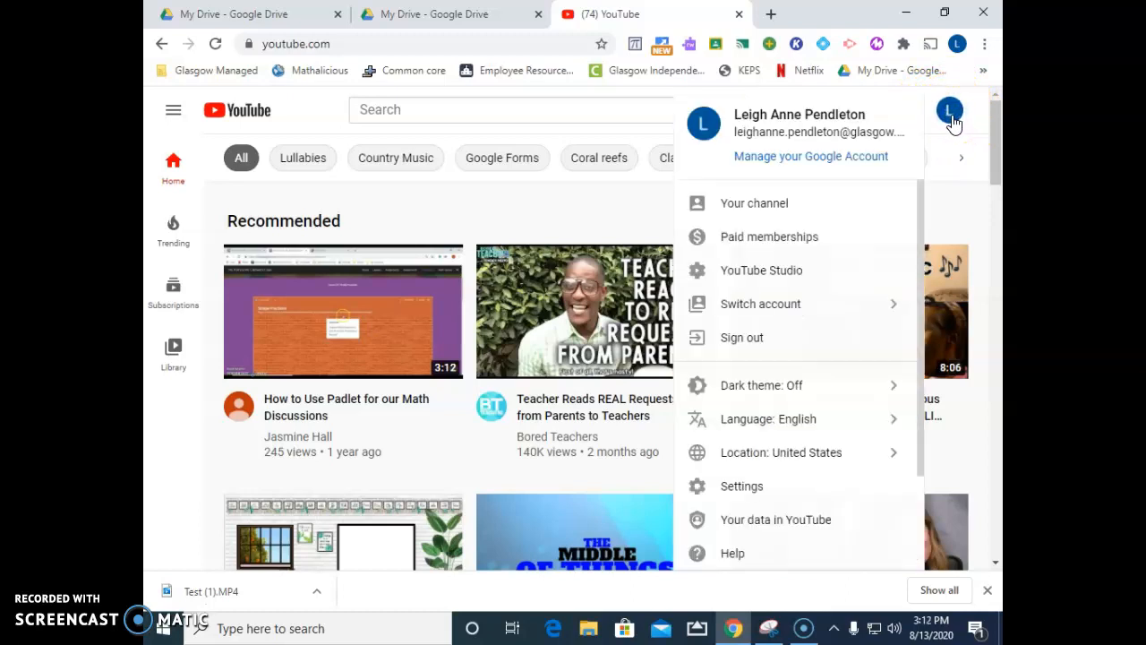
left_click(779, 205)
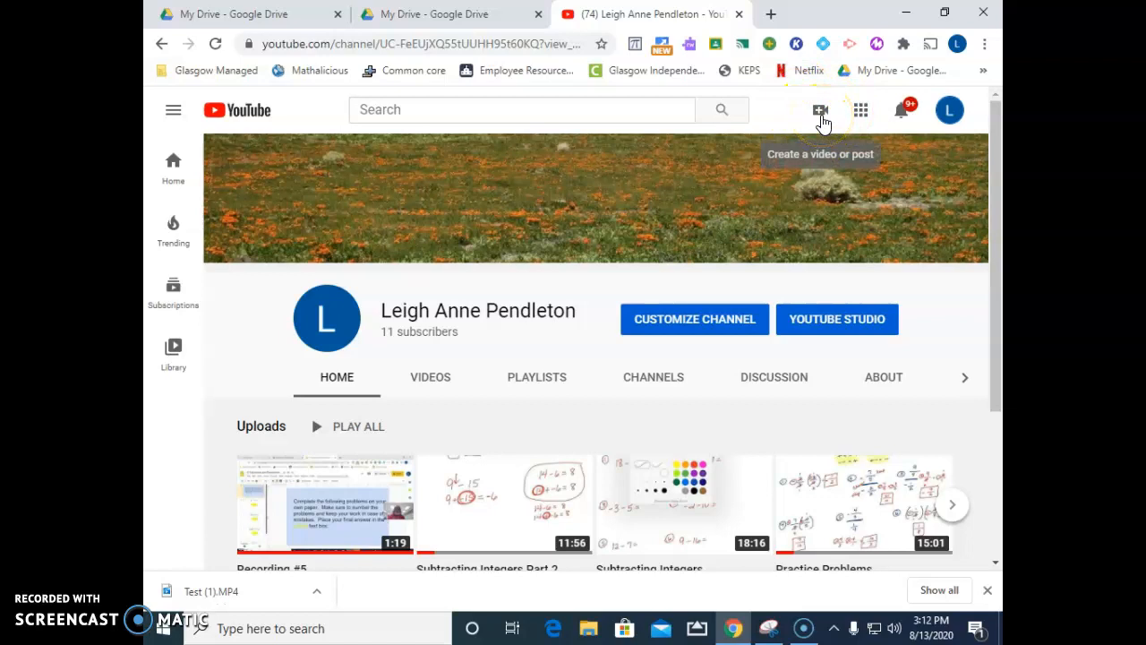
Start a new video upload on the channel and add the downloaded file Test (1).MP4 to it
left_click(820, 114)
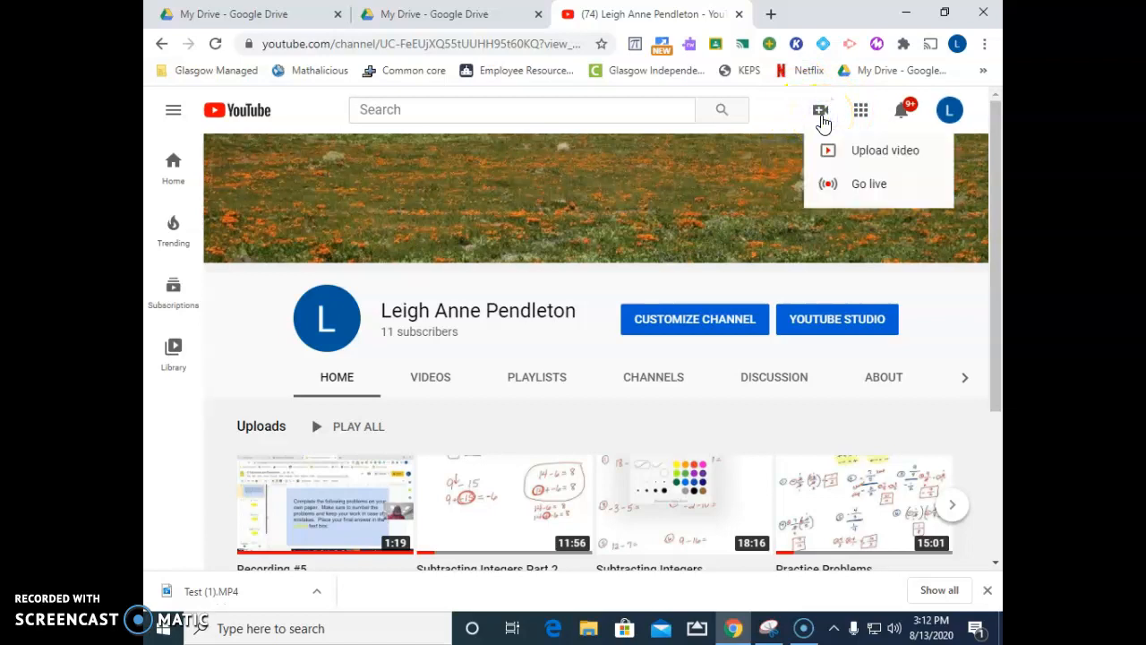
left_click(858, 158)
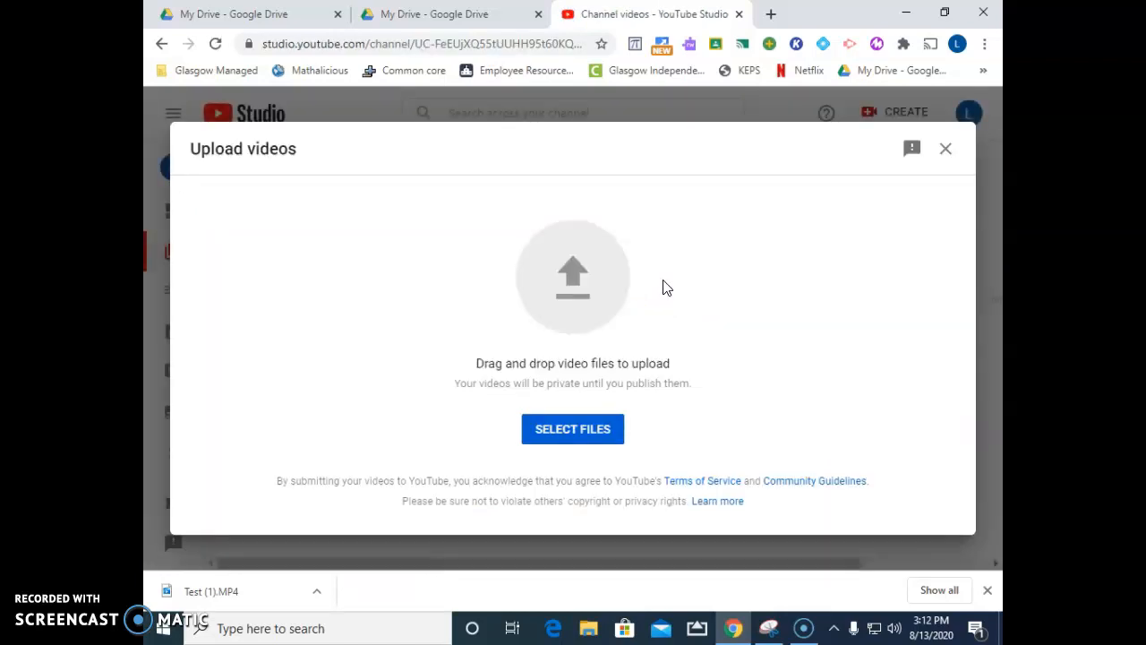
left_click(532, 303)
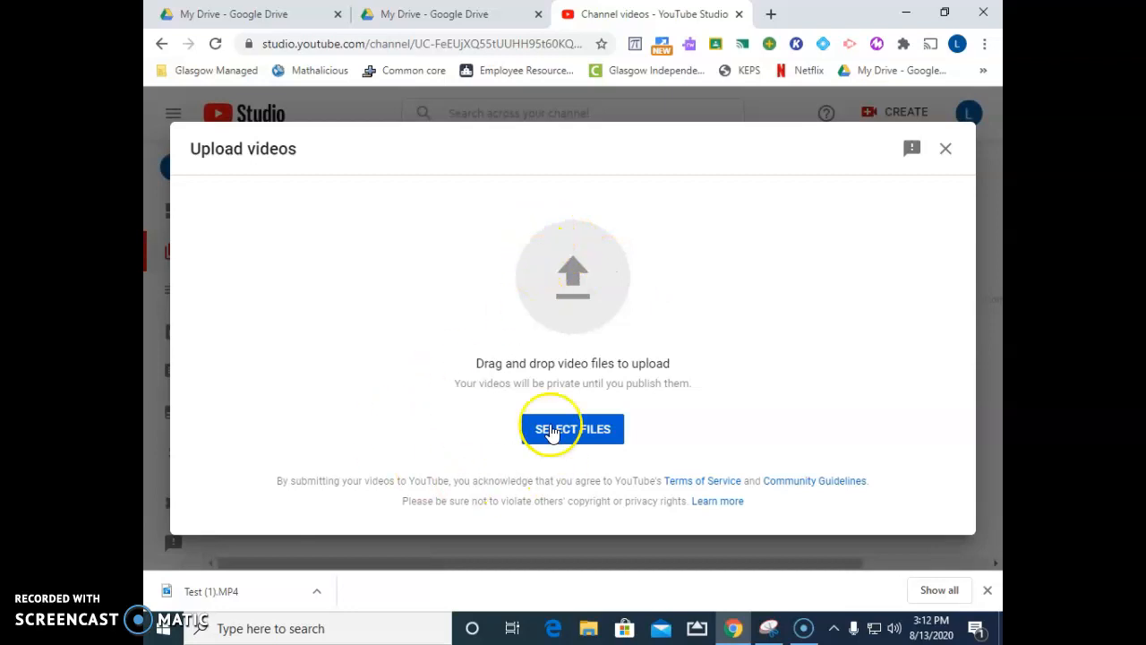
left_click(215, 596)
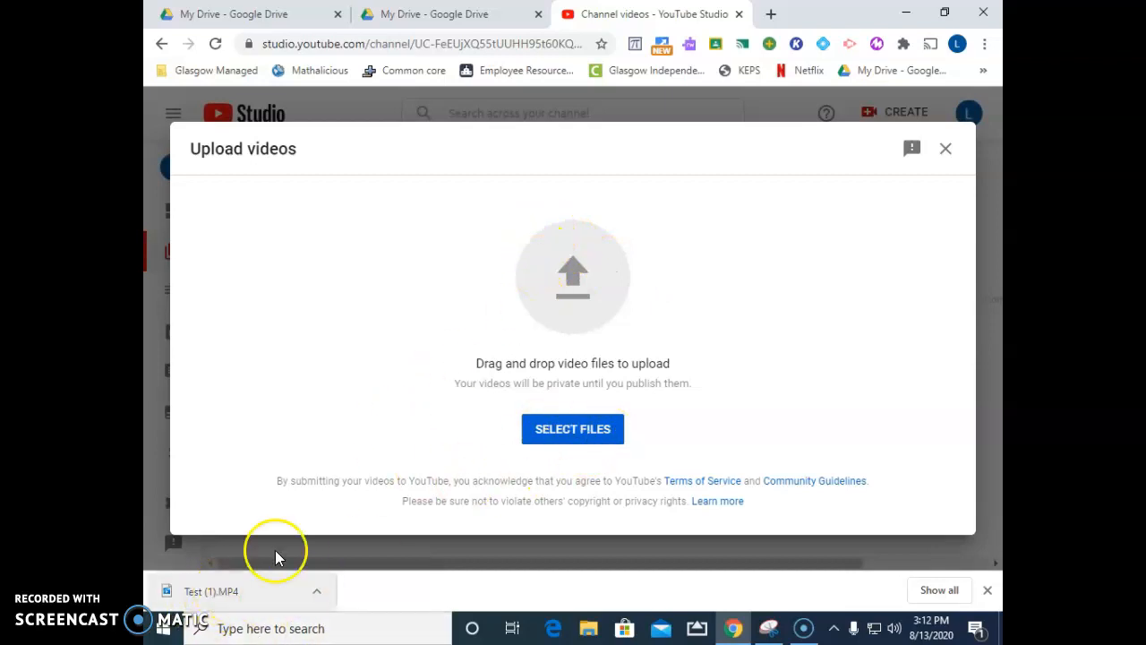
left_click(231, 595)
left_click_drag(231, 598, 567, 283)
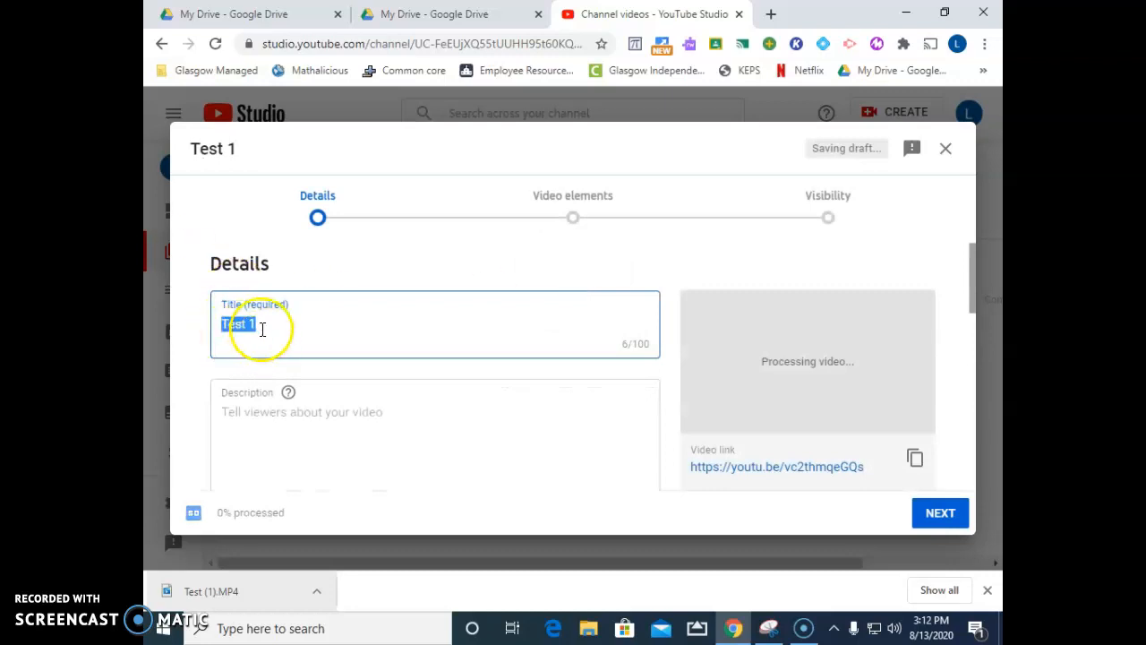
Add the uploaded video to the teacher's Academy playlist in the video details
scroll(274, 333, "down", 5)
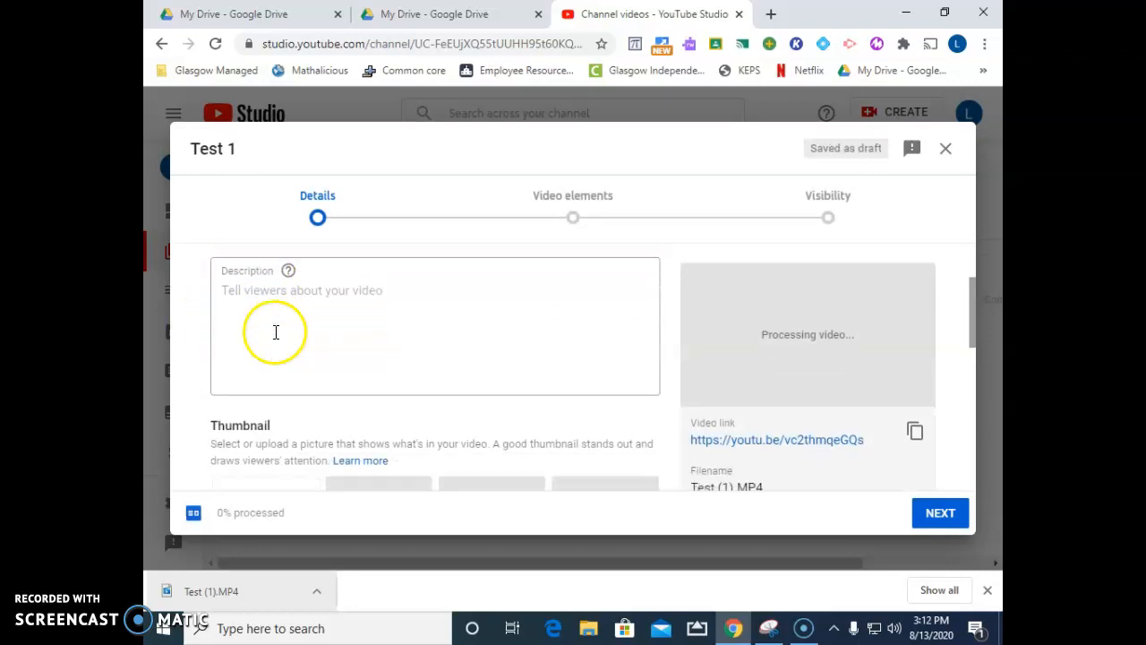
scroll(277, 337, "down", 1)
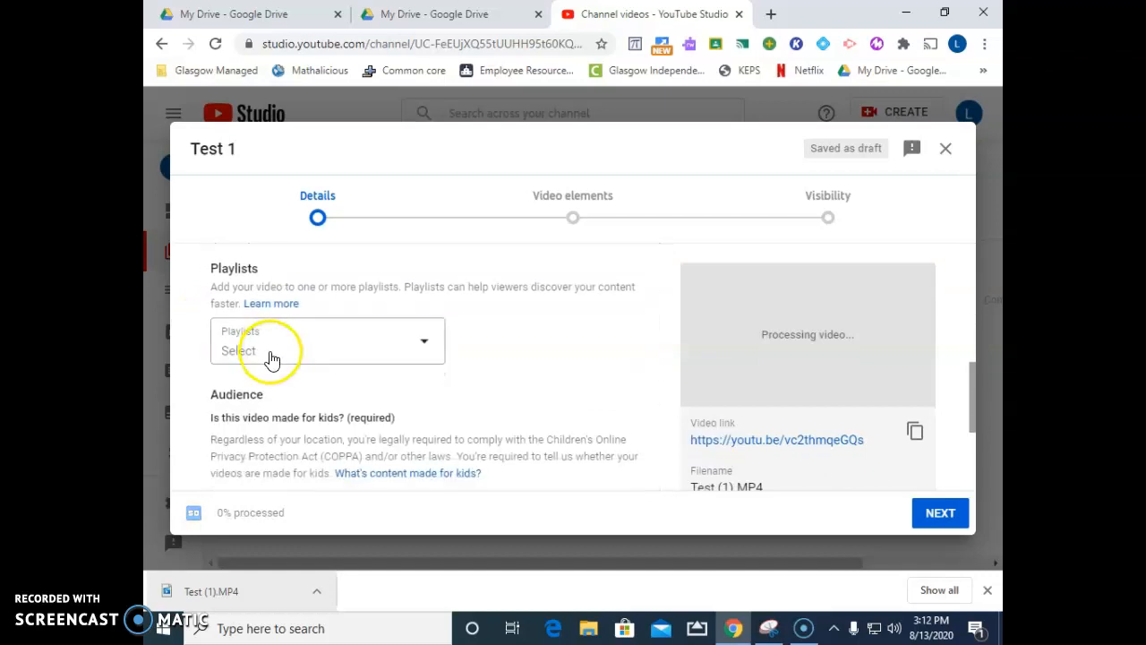
left_click(277, 351)
left_click(238, 223)
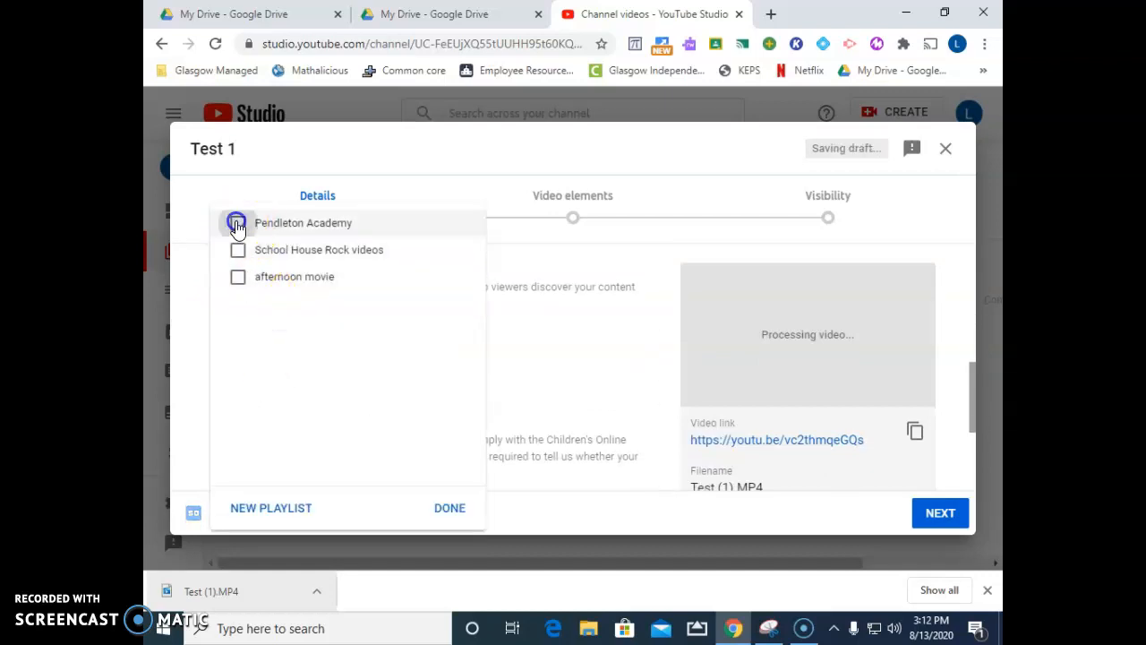
left_click(449, 508)
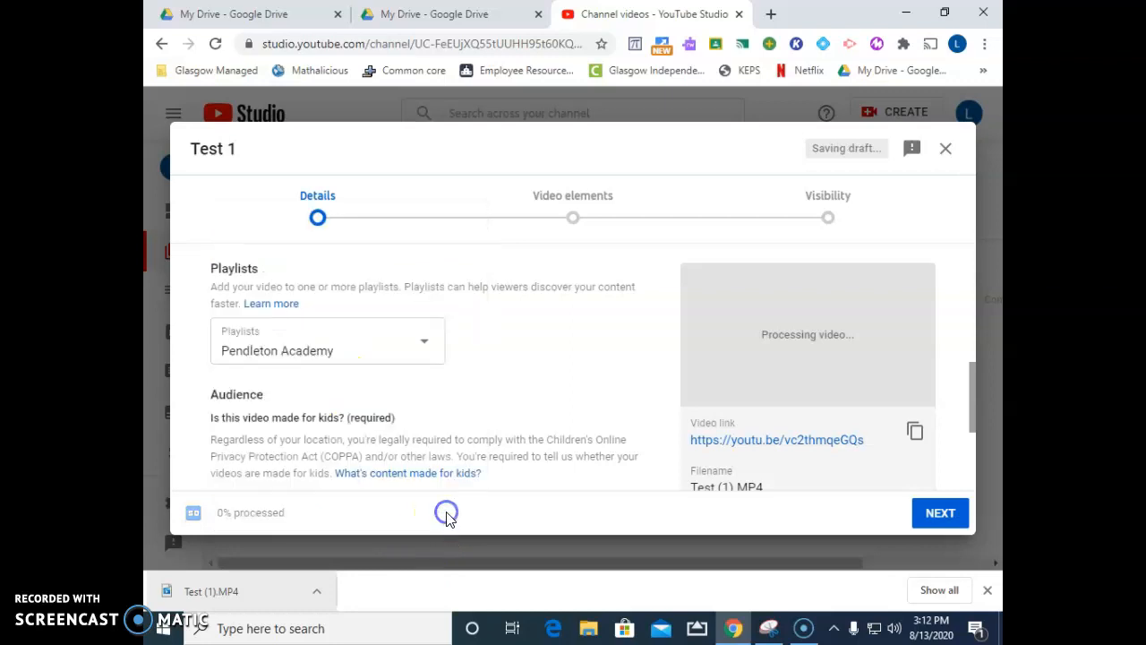
Mark the video as made for kids and proceed past the video elements to the visibility settings
scroll(260, 391, "down", 2)
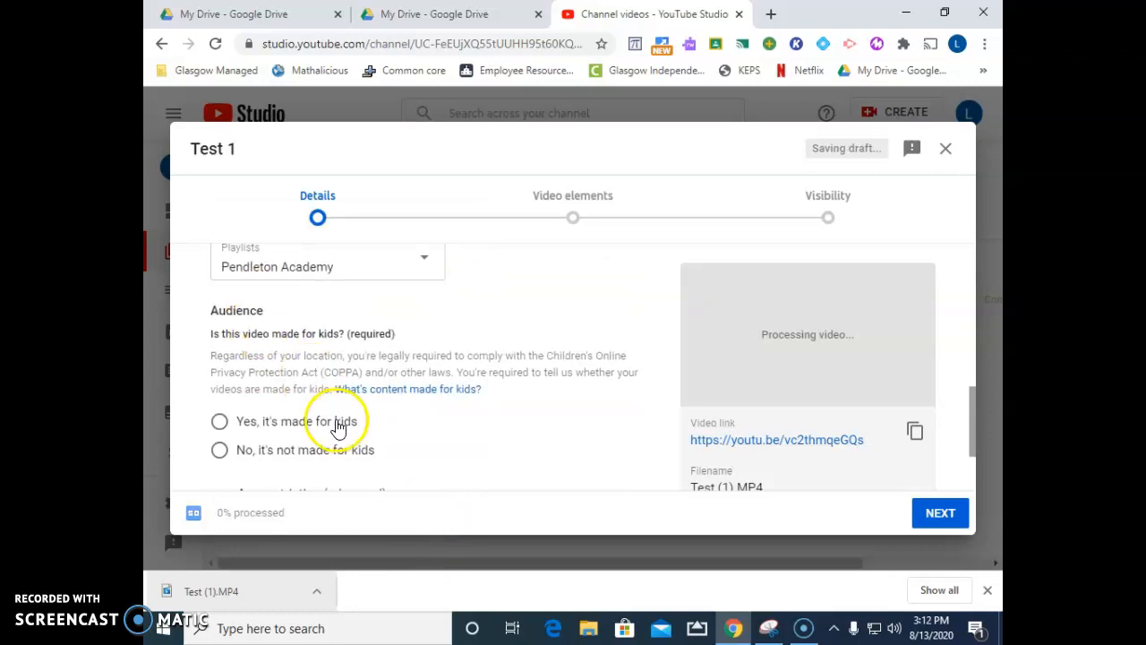
left_click(218, 340)
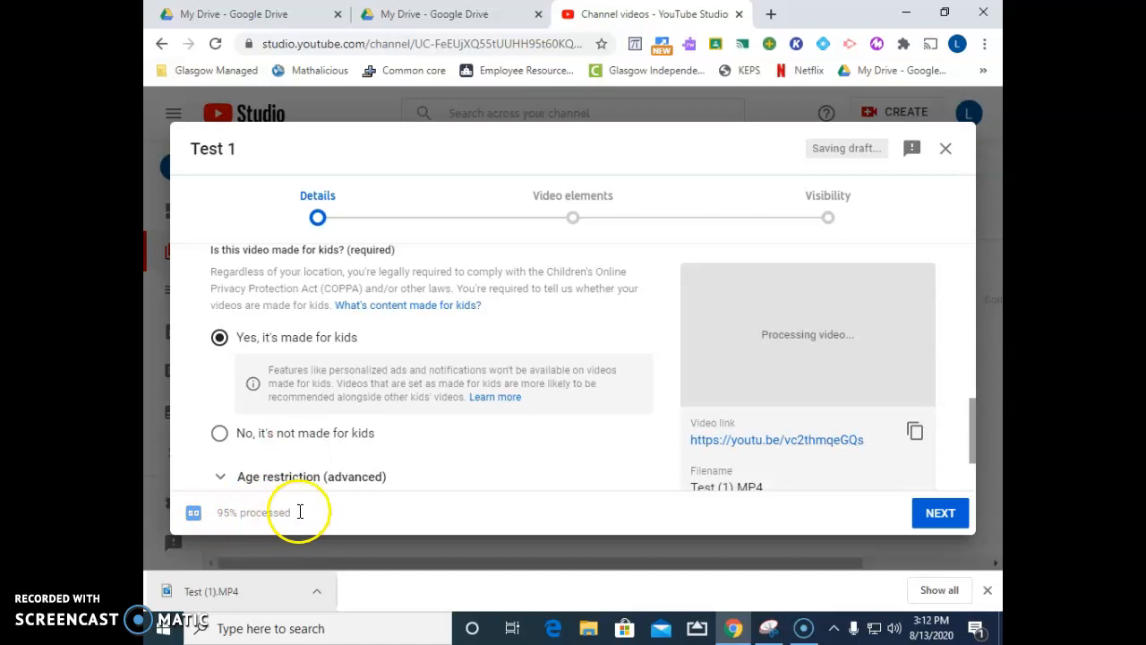
scroll(340, 437, "down", 1)
scroll(368, 439, "down", 1)
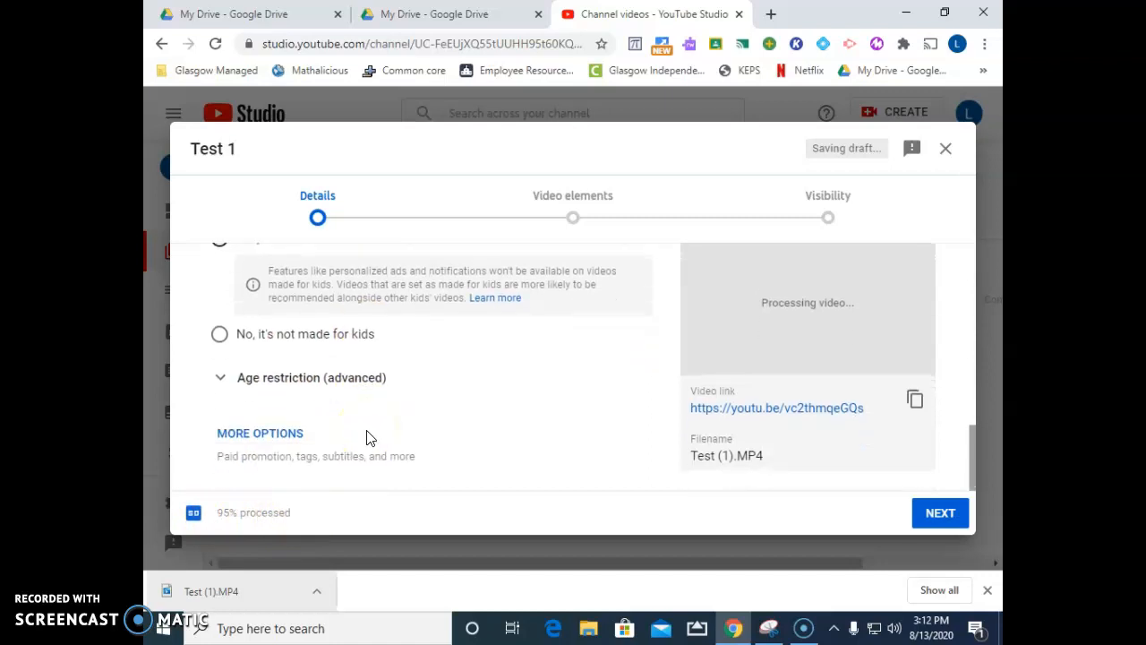
left_click(936, 512)
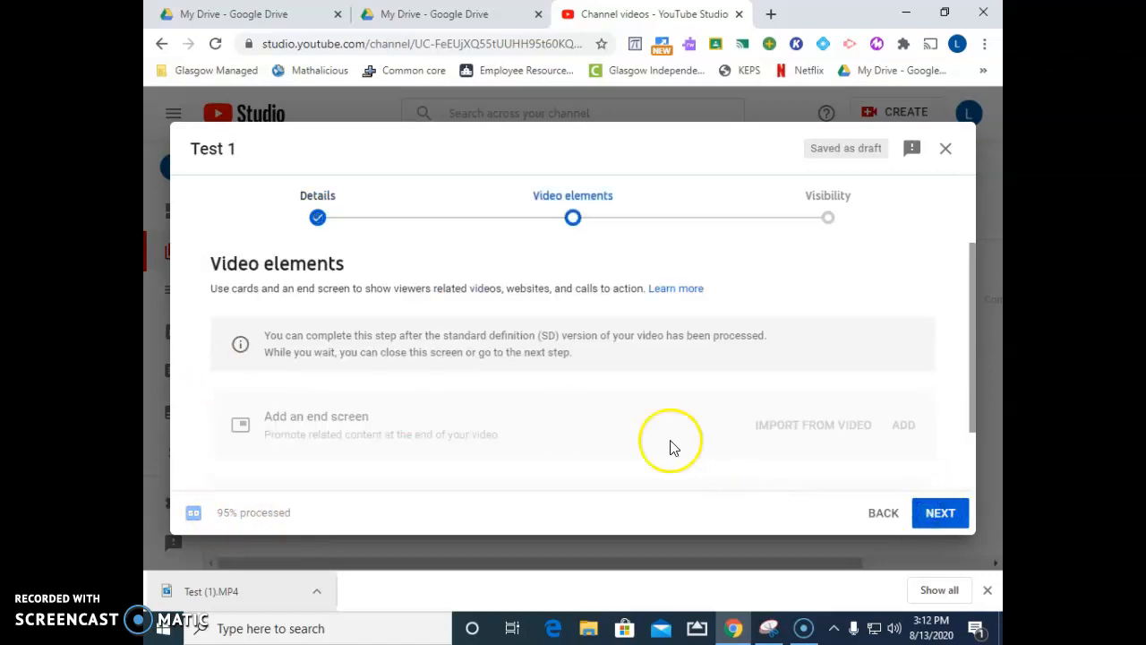
left_click(940, 512)
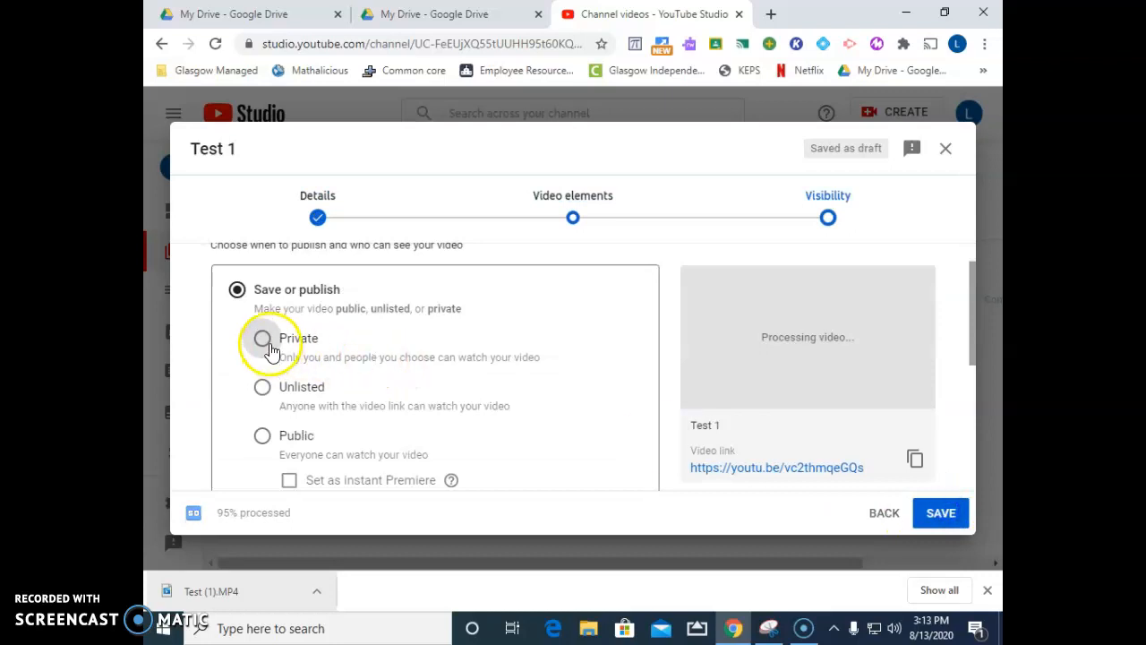
Try the Public option for the video's visibility and set it to Private
left_click(262, 435)
left_click(262, 338)
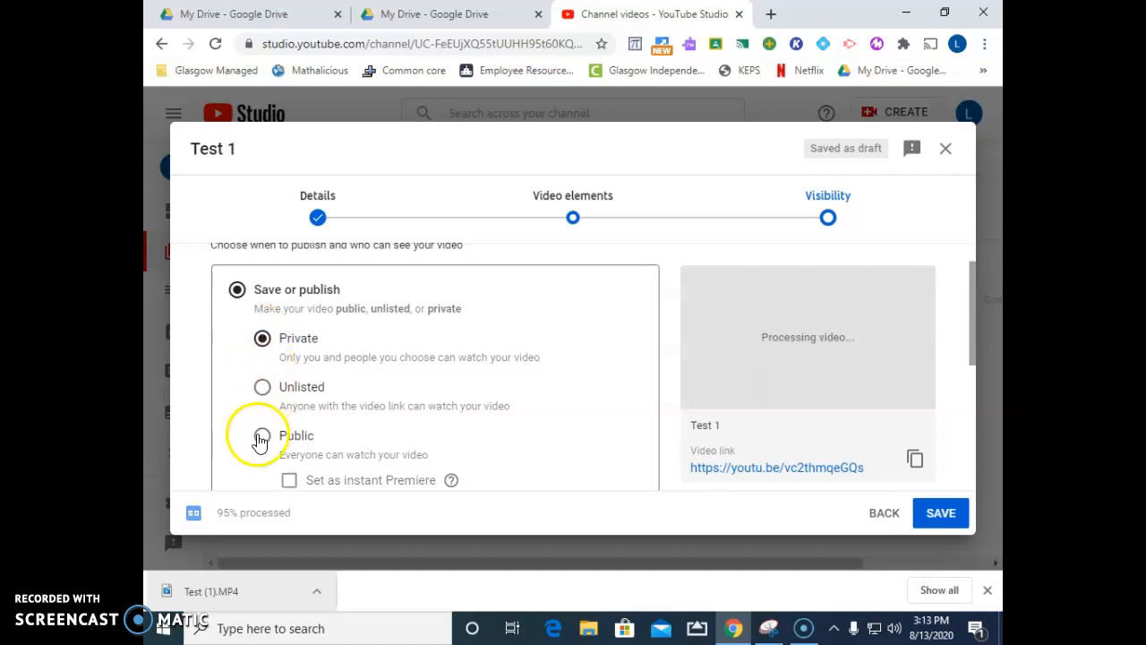
left_click(261, 437)
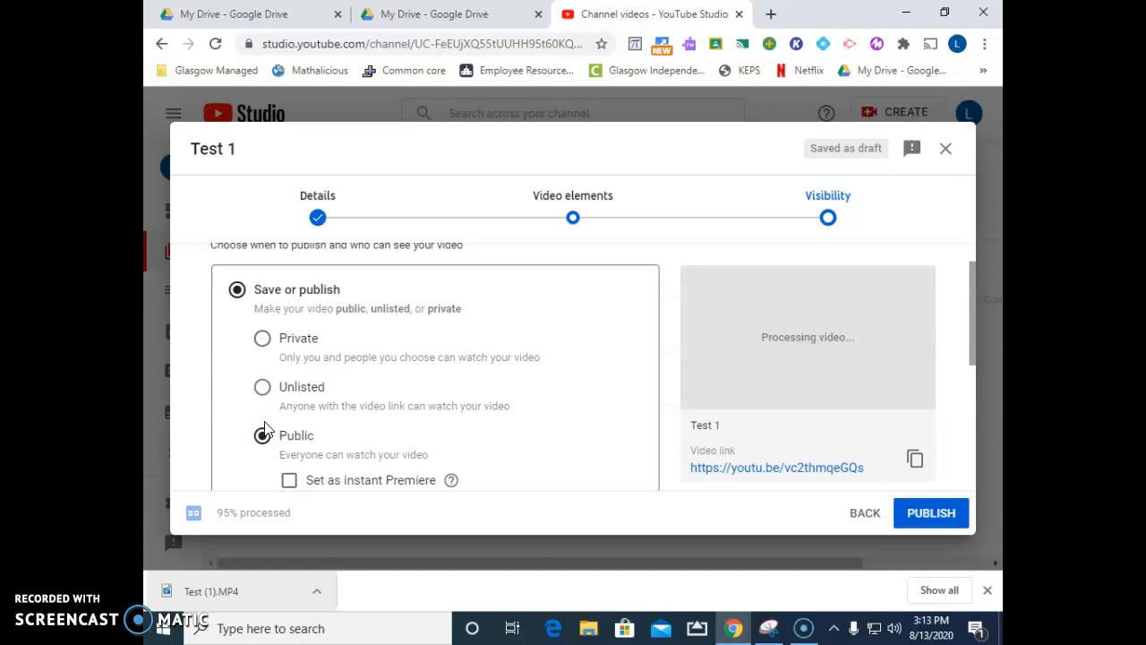
left_click(262, 339)
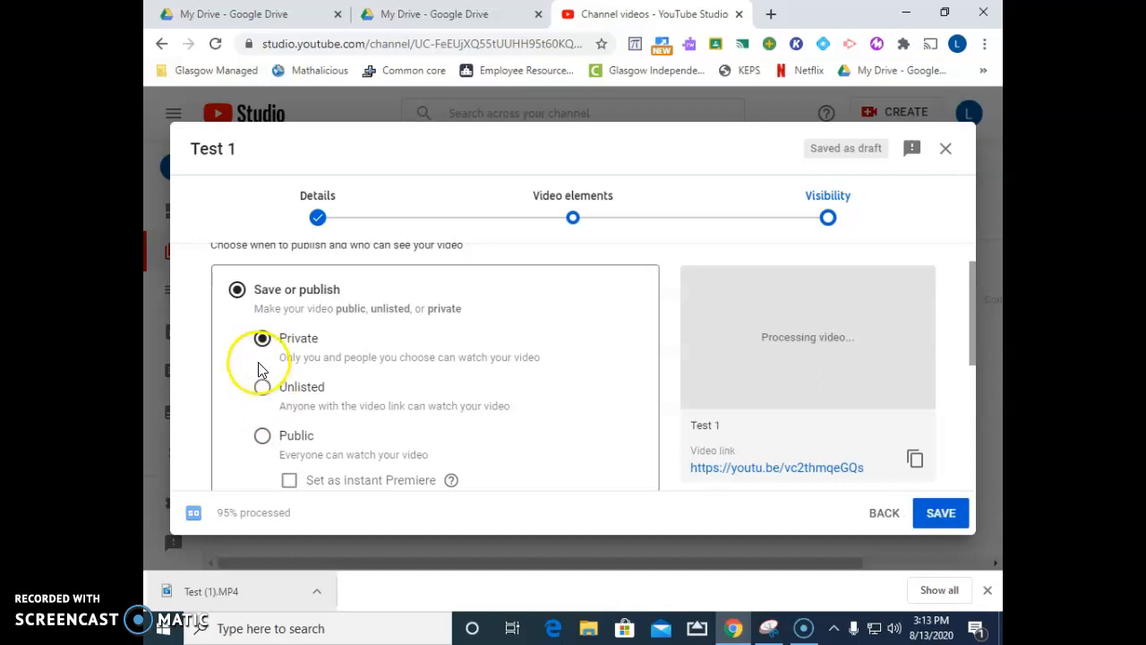
Copy the link address of the Test 1 video and save the upload
scroll(296, 380, "down", 3)
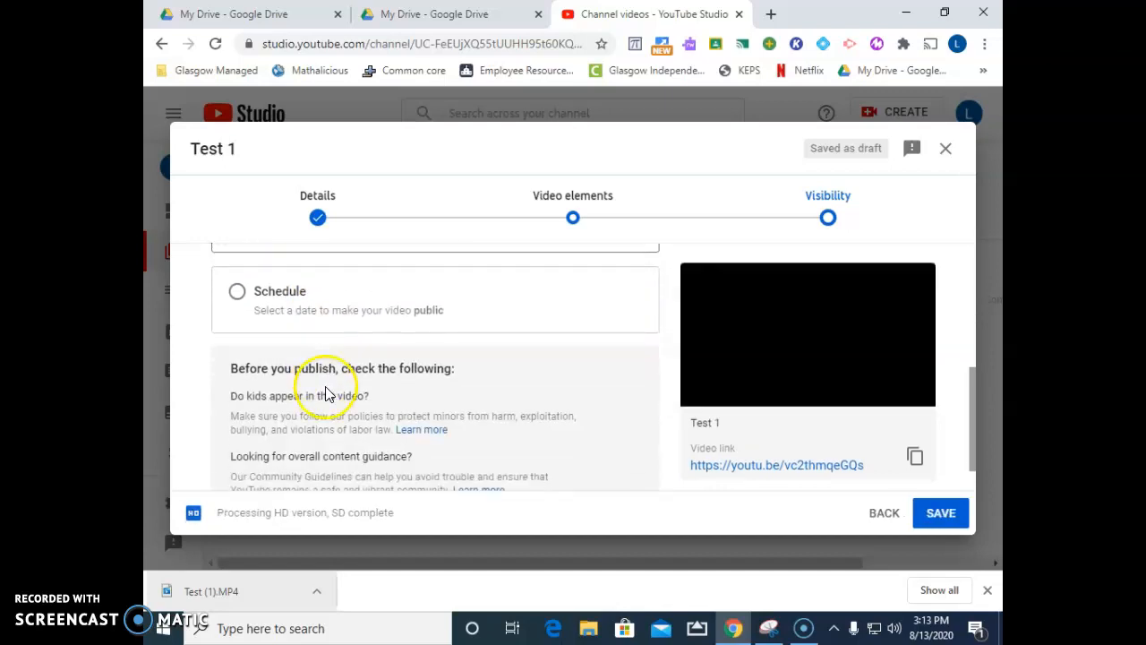
scroll(304, 349, "down", 1)
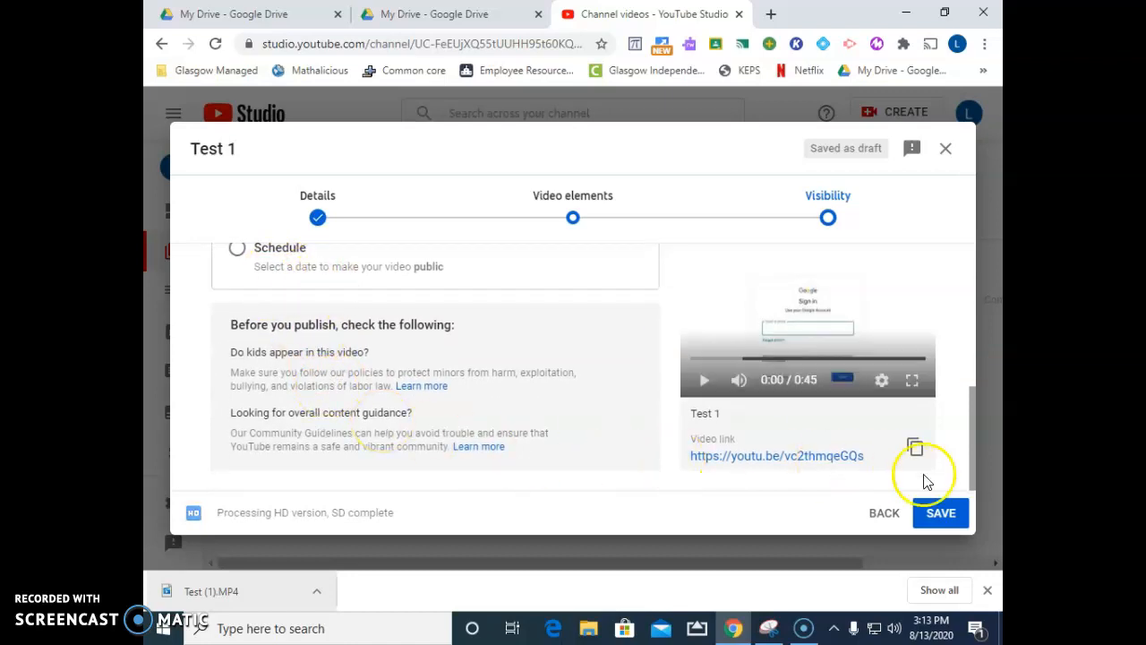
right_click(706, 462)
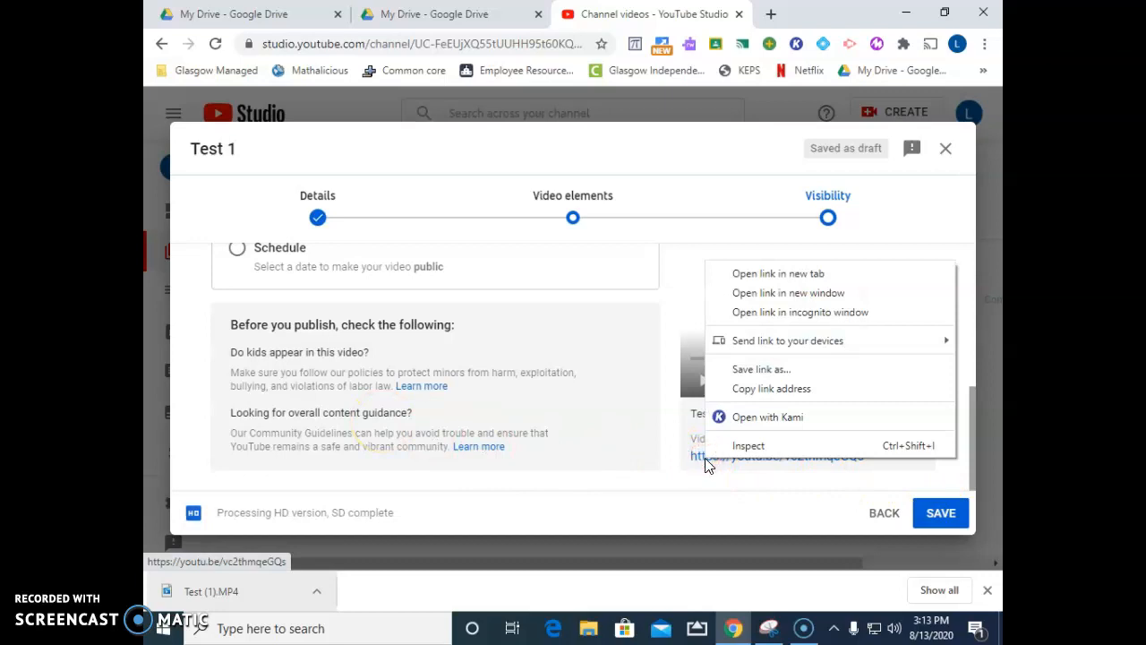
left_click(752, 388)
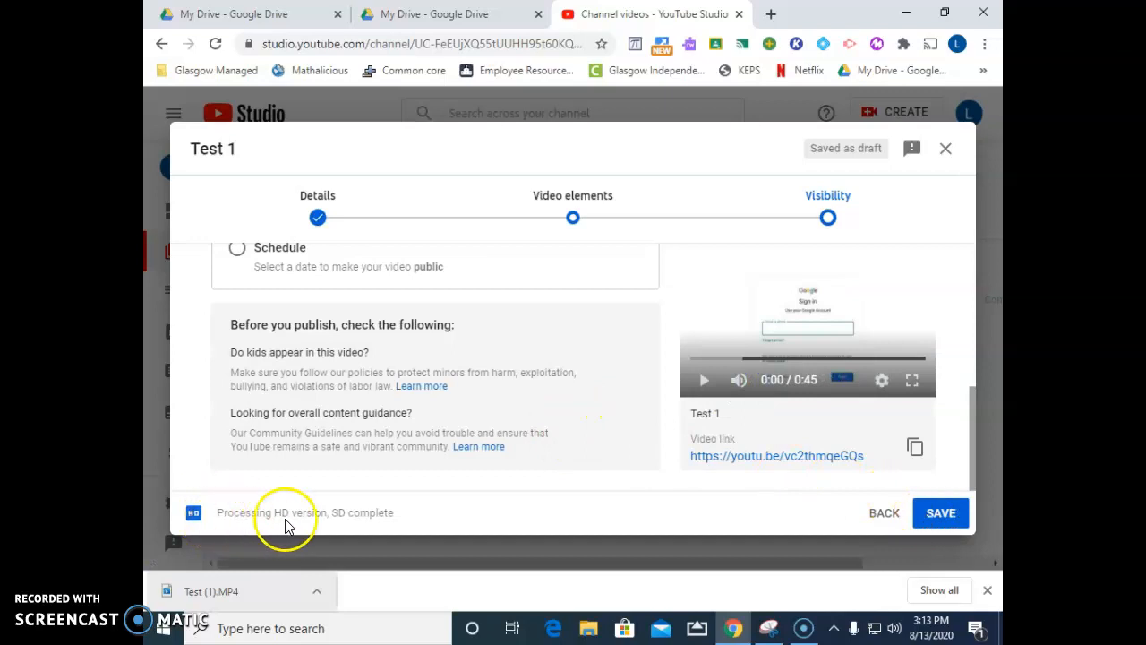
left_click(949, 522)
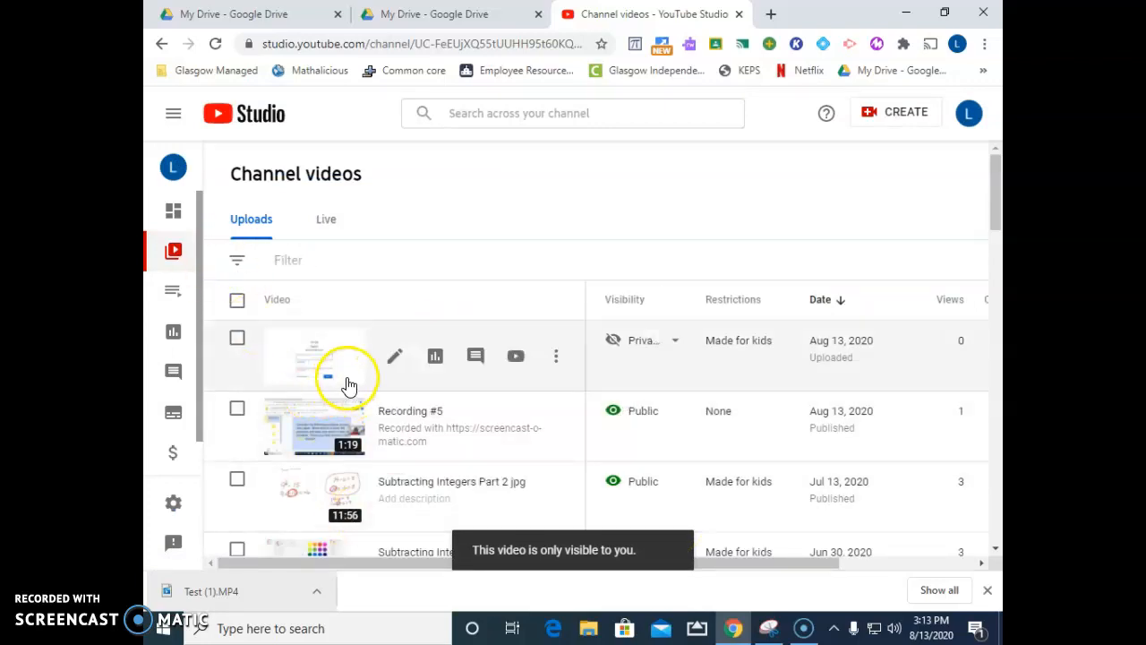
Switch to Google Classroom in a new browser tab and open the classwork of the 5th period - Honors Math class
mouse_move(611, 391)
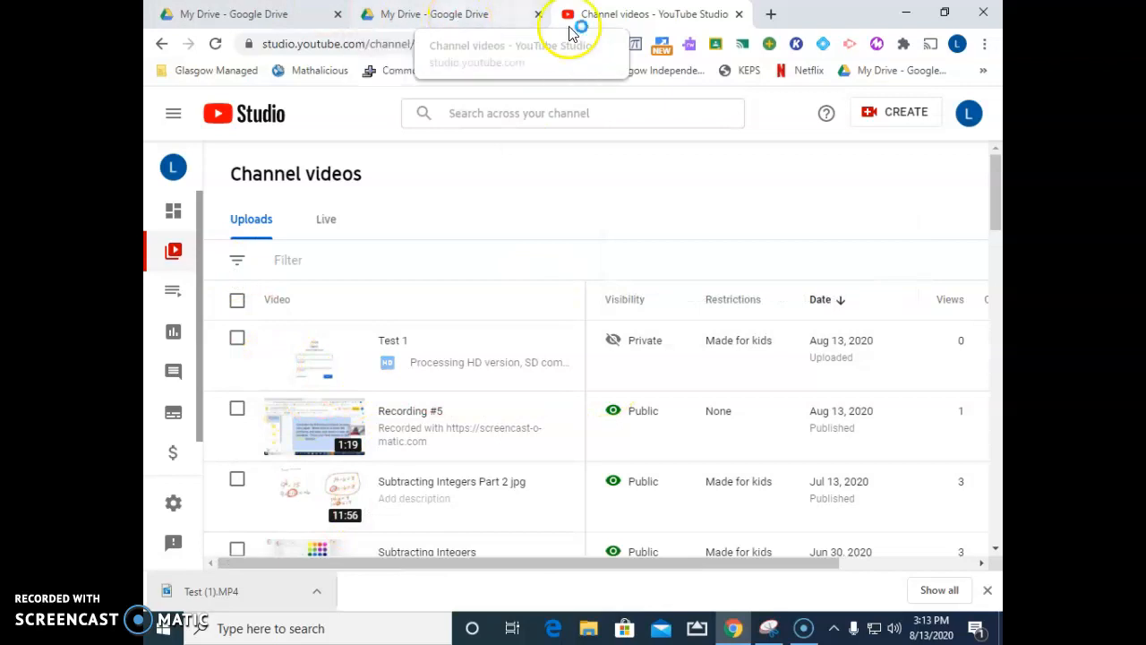
left_click(772, 14)
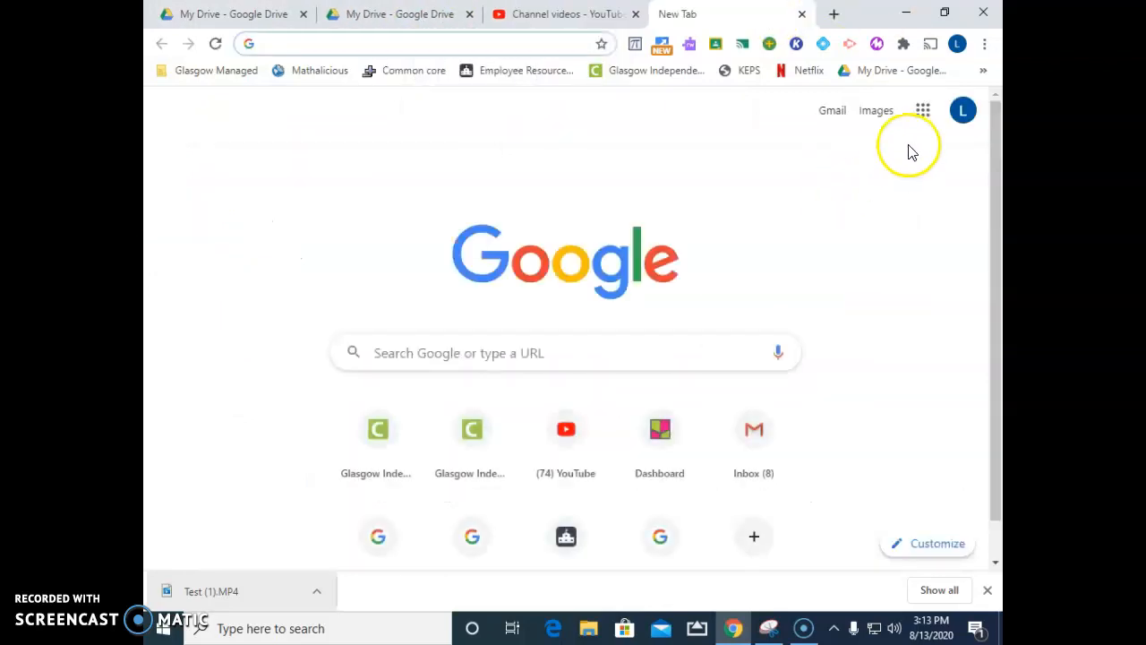
left_click(921, 114)
left_click(927, 184)
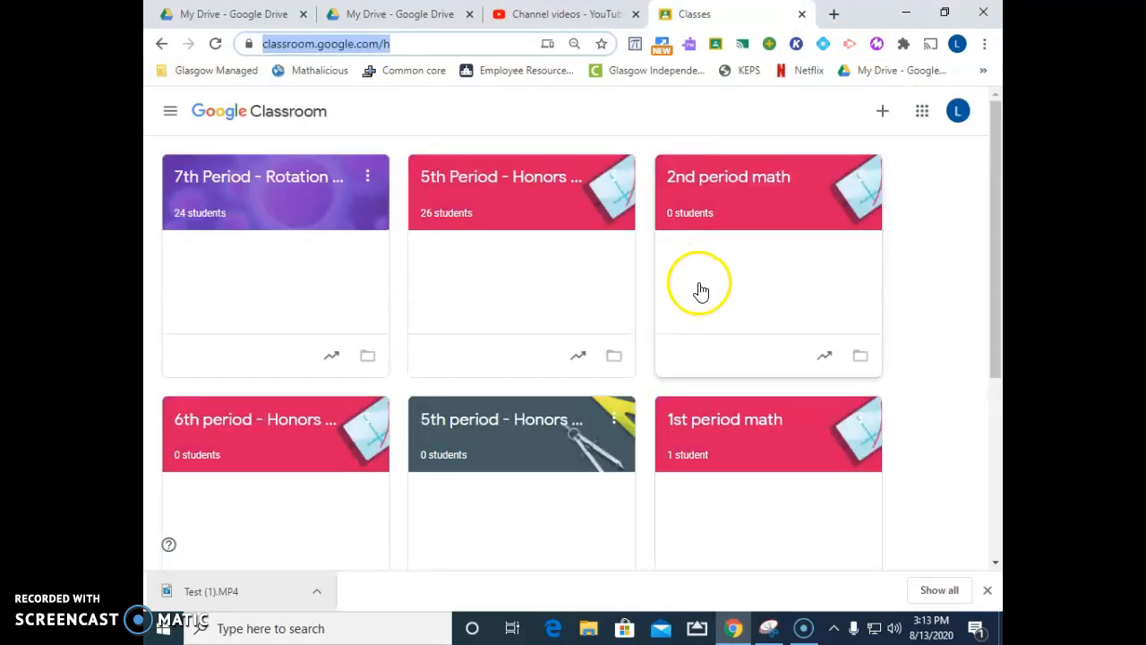
left_click(478, 427)
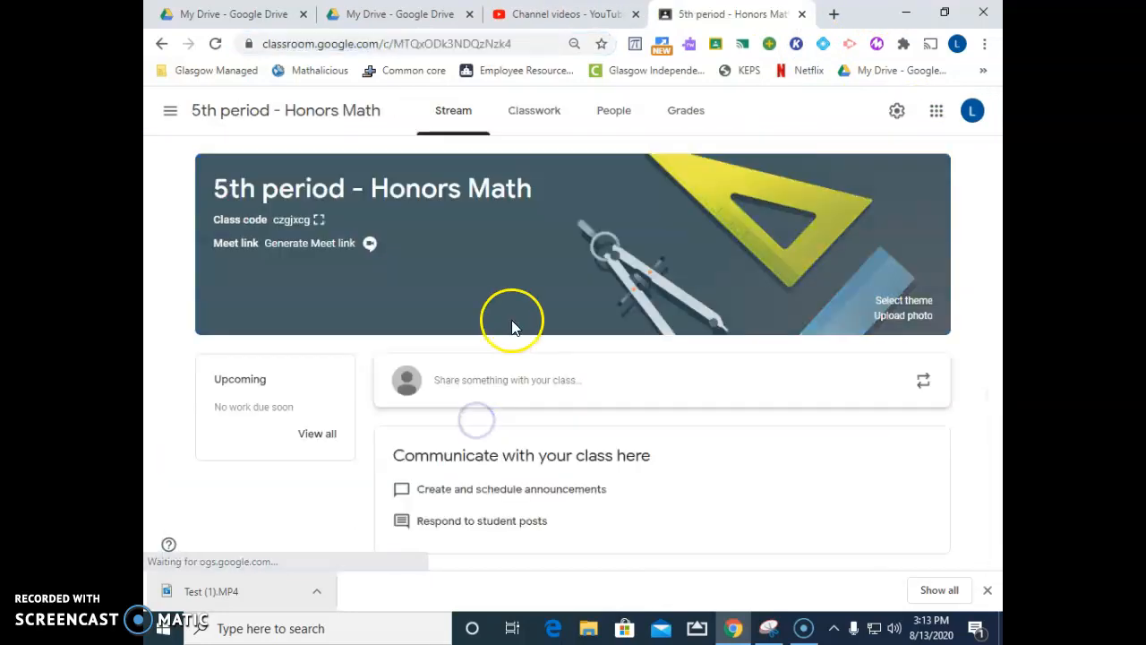
left_click(535, 114)
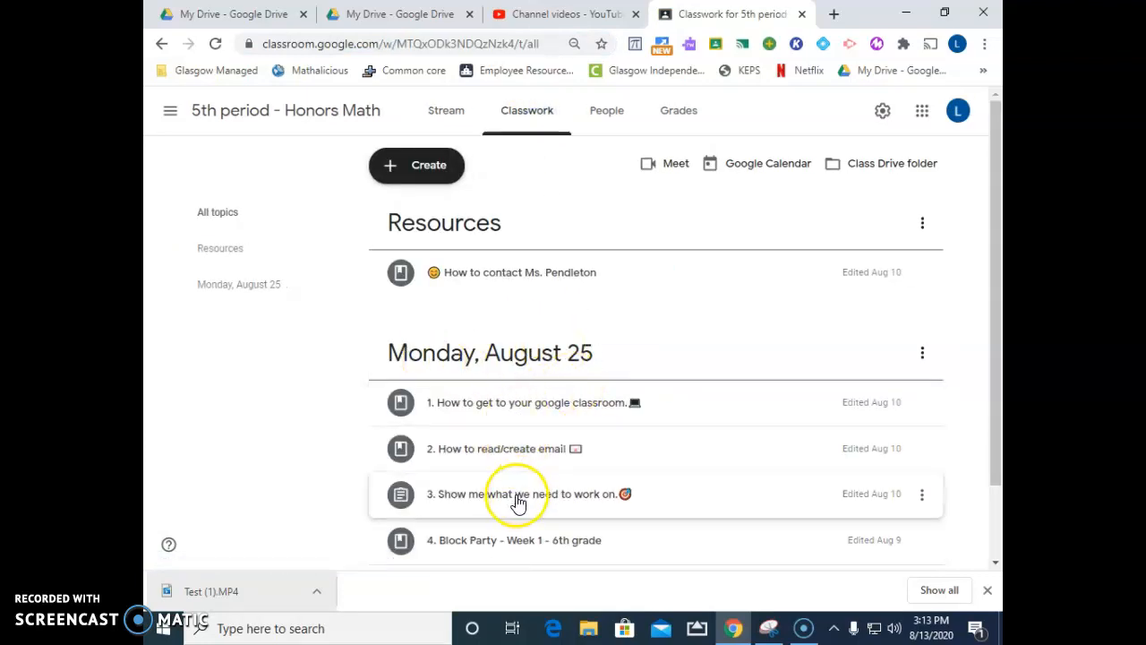
Look over the Monday, August 25 classwork and expand the material "4. Block Party - Week 1 - 6th grade"
scroll(534, 548, "down", 1)
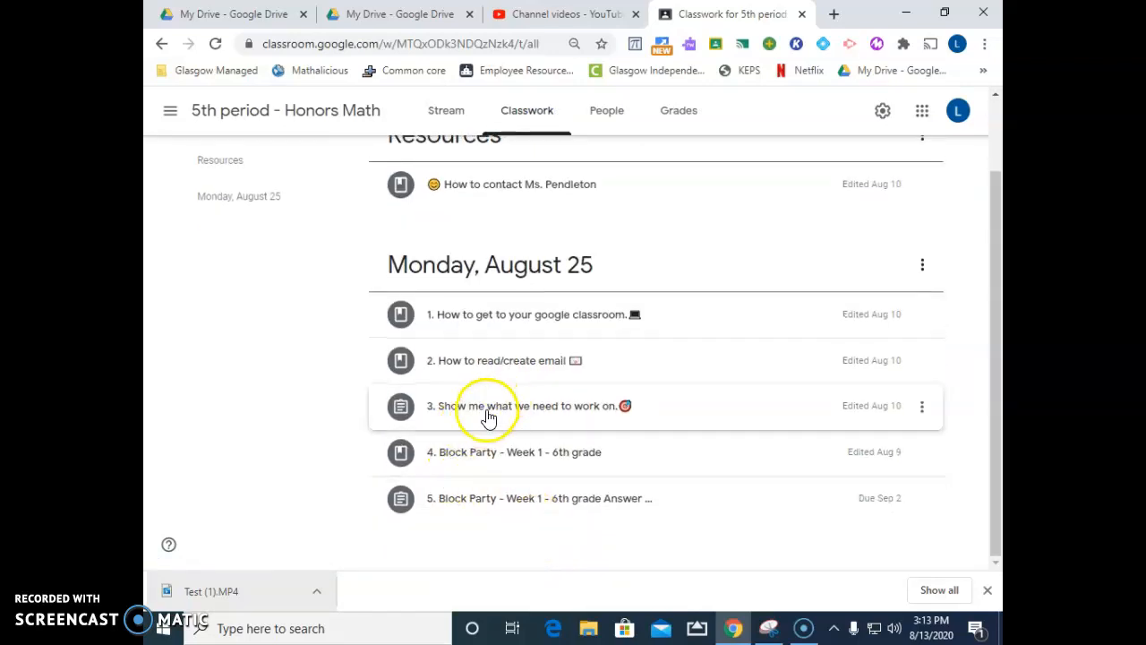
left_click(488, 454)
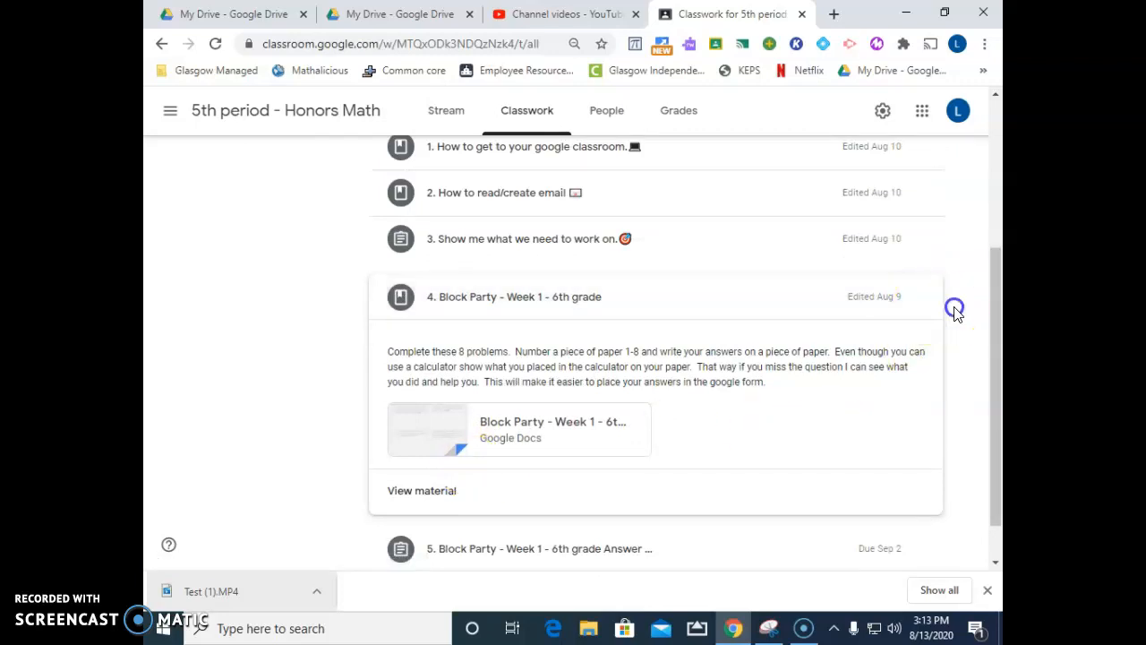
scroll(463, 301, "up", 4)
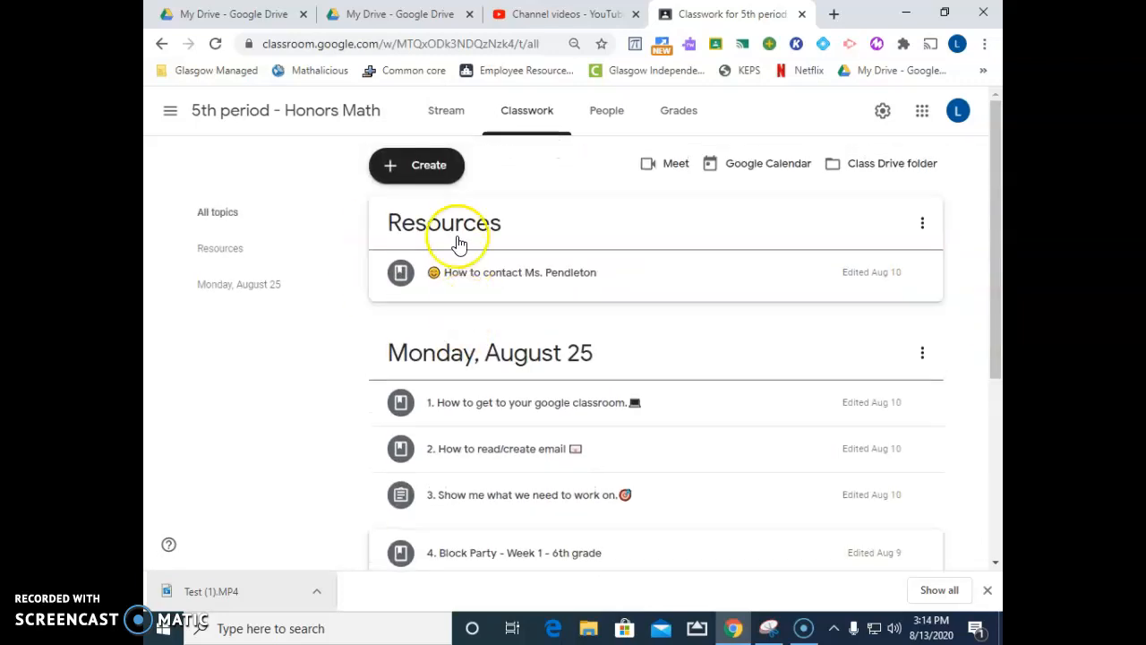
Create a class material titled "Test 1 Video" with the description "Watch the video to understand how to make a screen-cast-omatic"
left_click(426, 172)
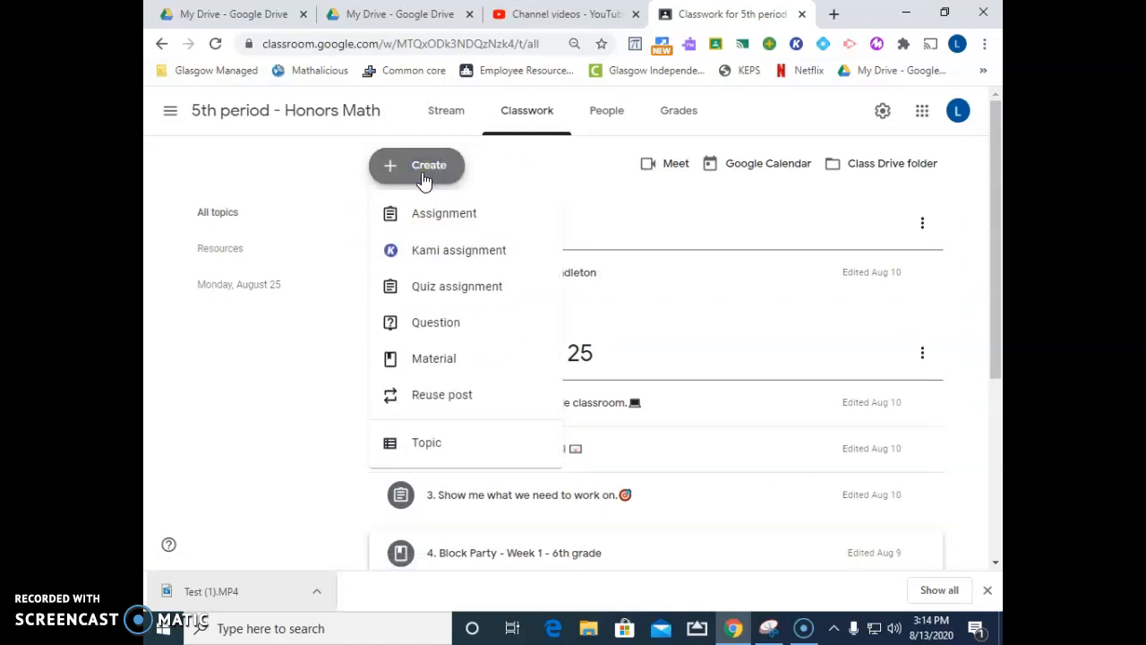
left_click(421, 367)
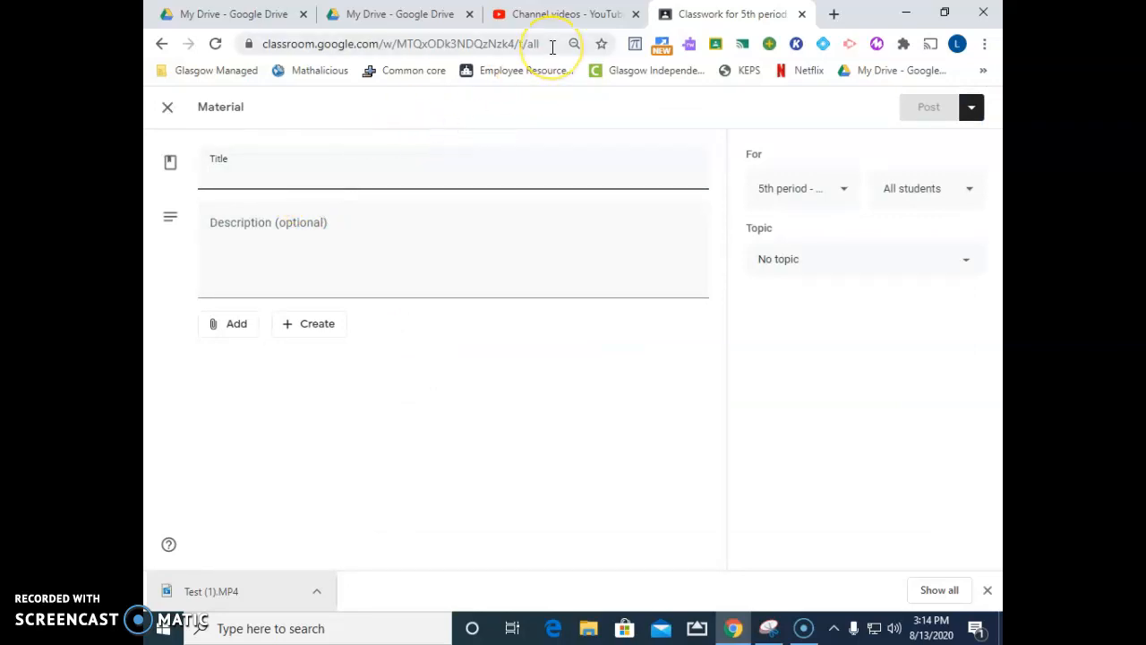
type("TEst")
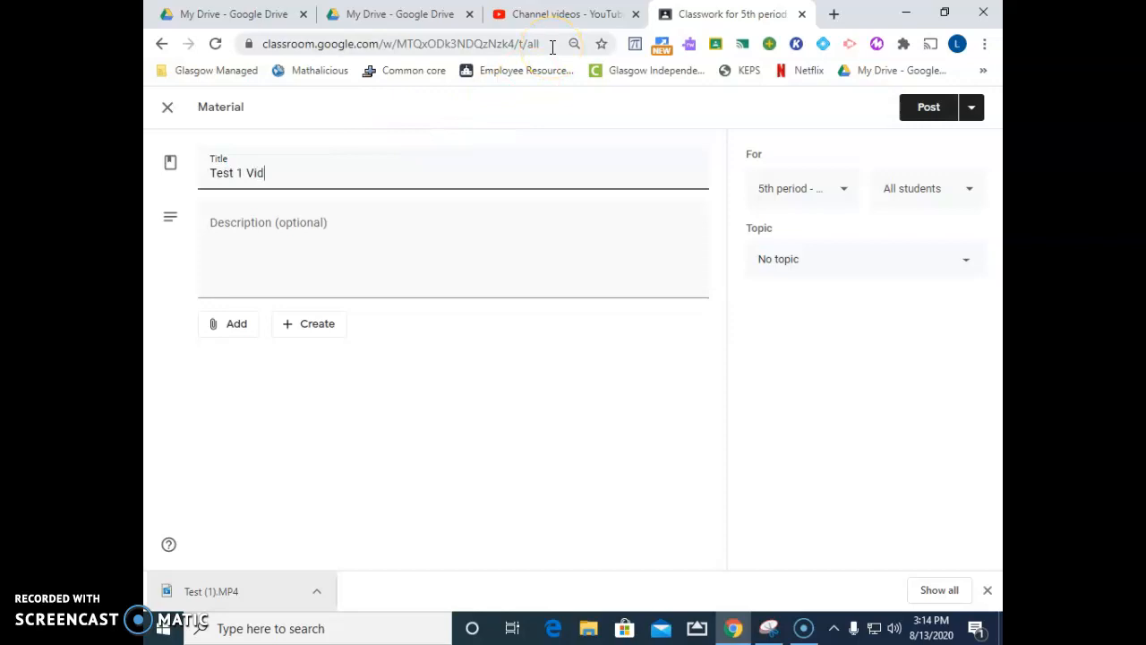
left_click(224, 227)
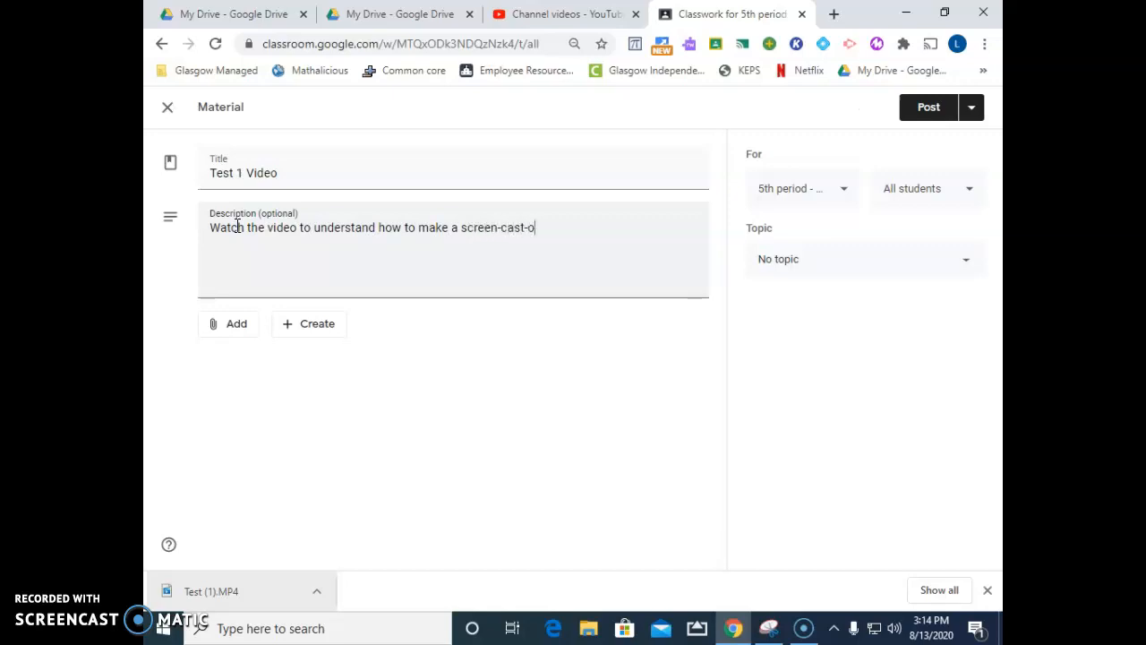
Attach the Test 1 YouTube video to the material using the copied link, and set the topic to Monday, August 25
left_click(233, 340)
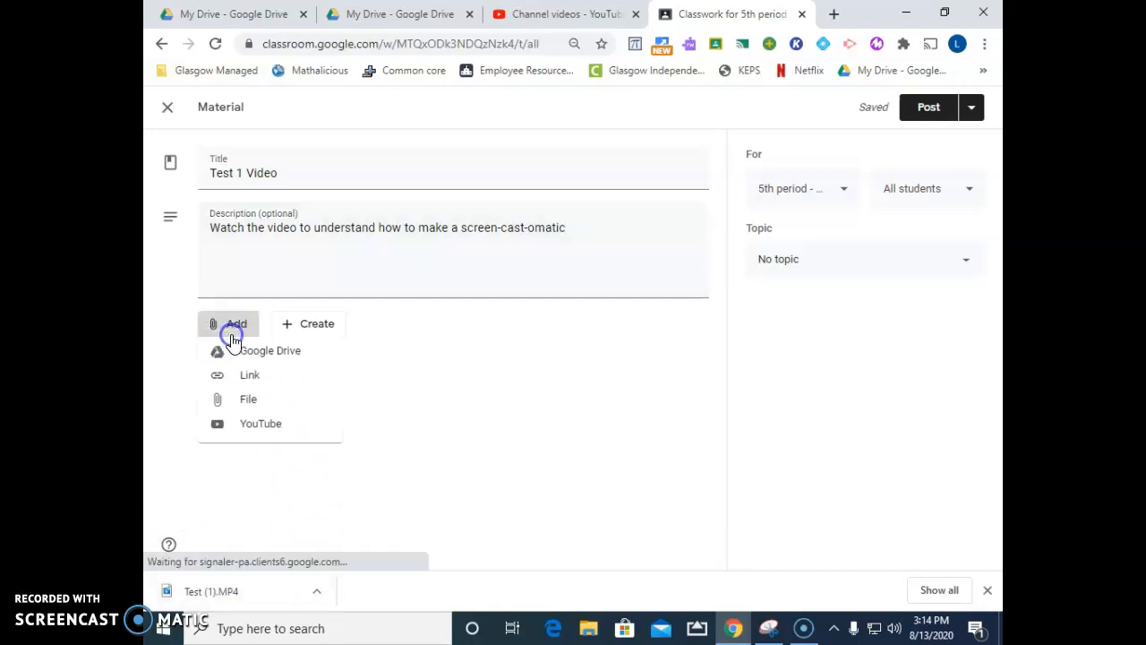
left_click(257, 432)
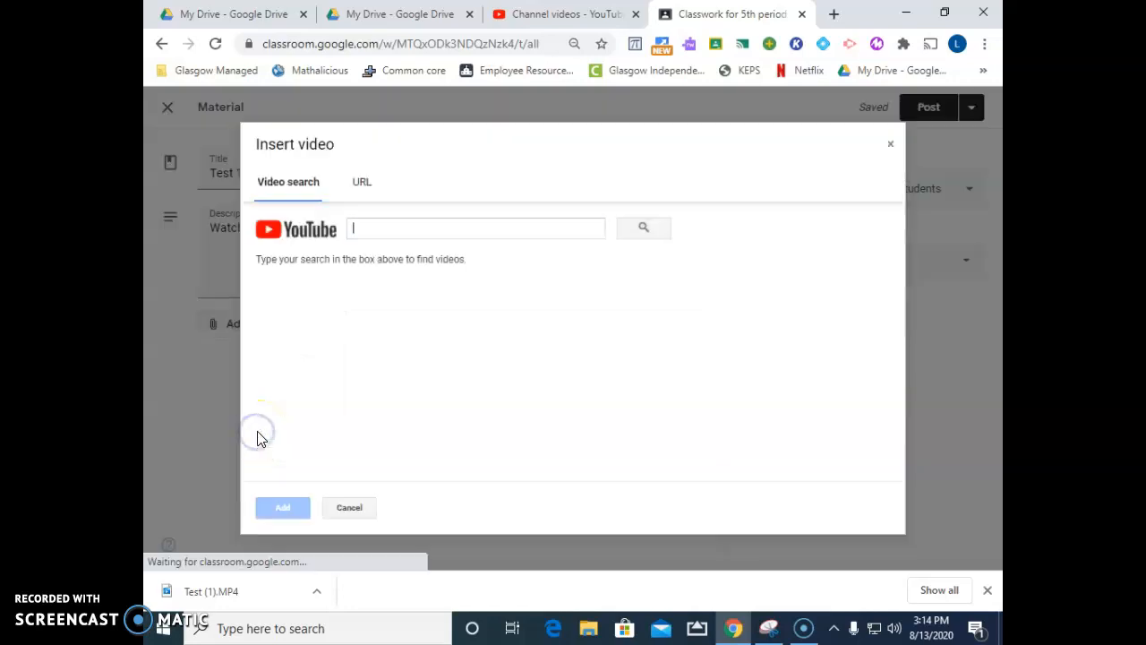
right_click(365, 231)
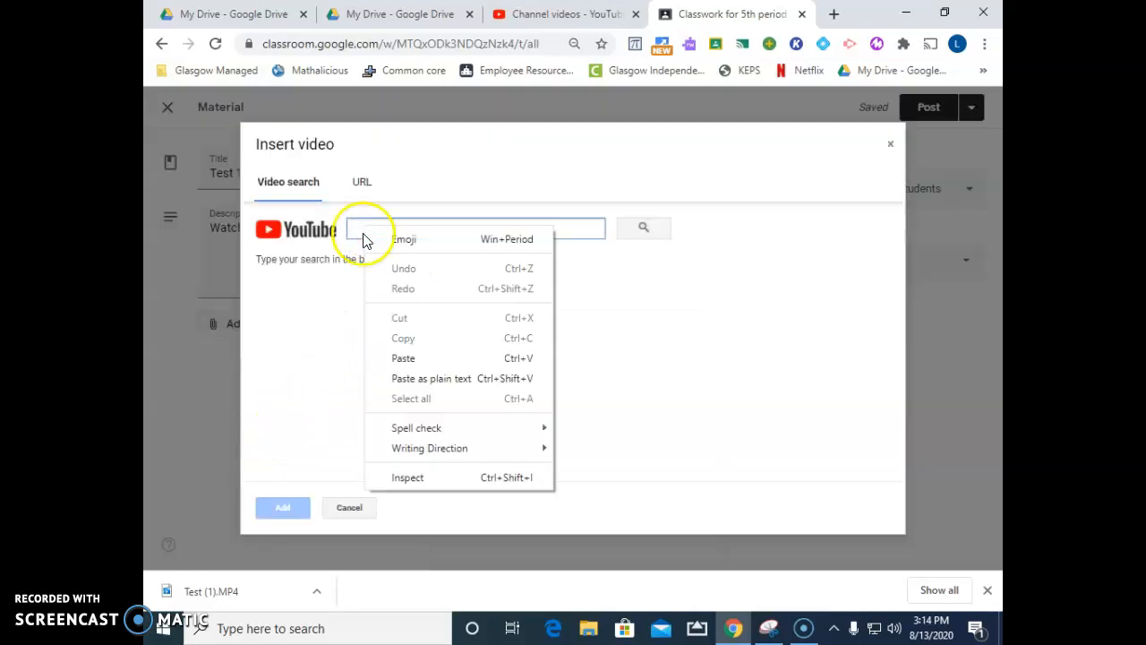
left_click(398, 358)
left_click(640, 226)
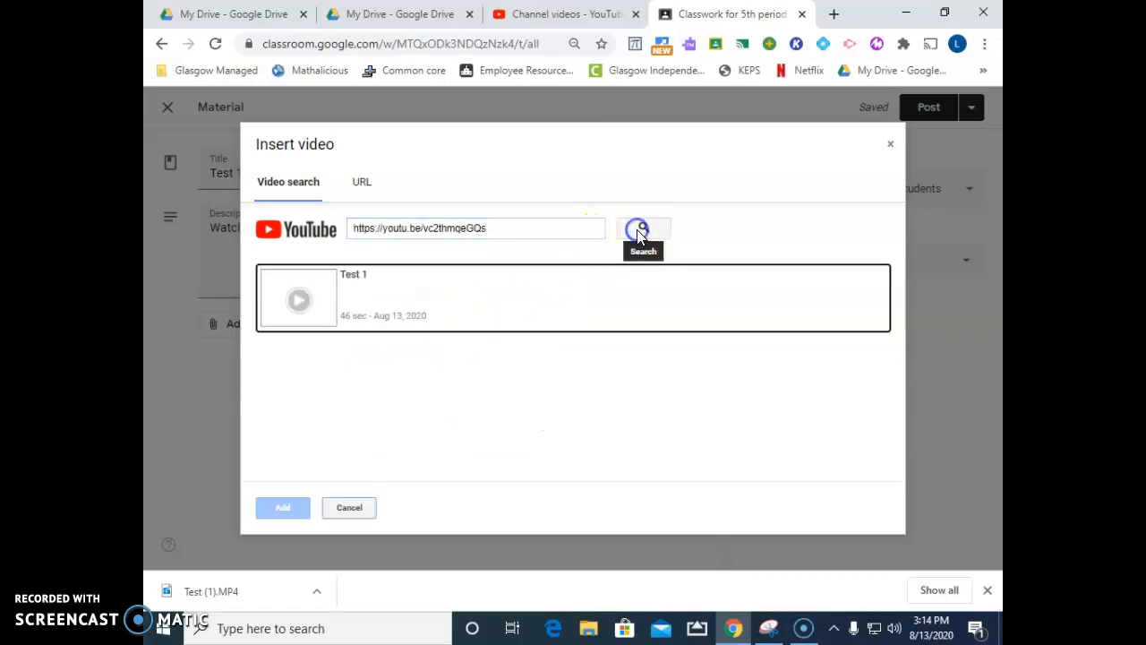
left_click(311, 321)
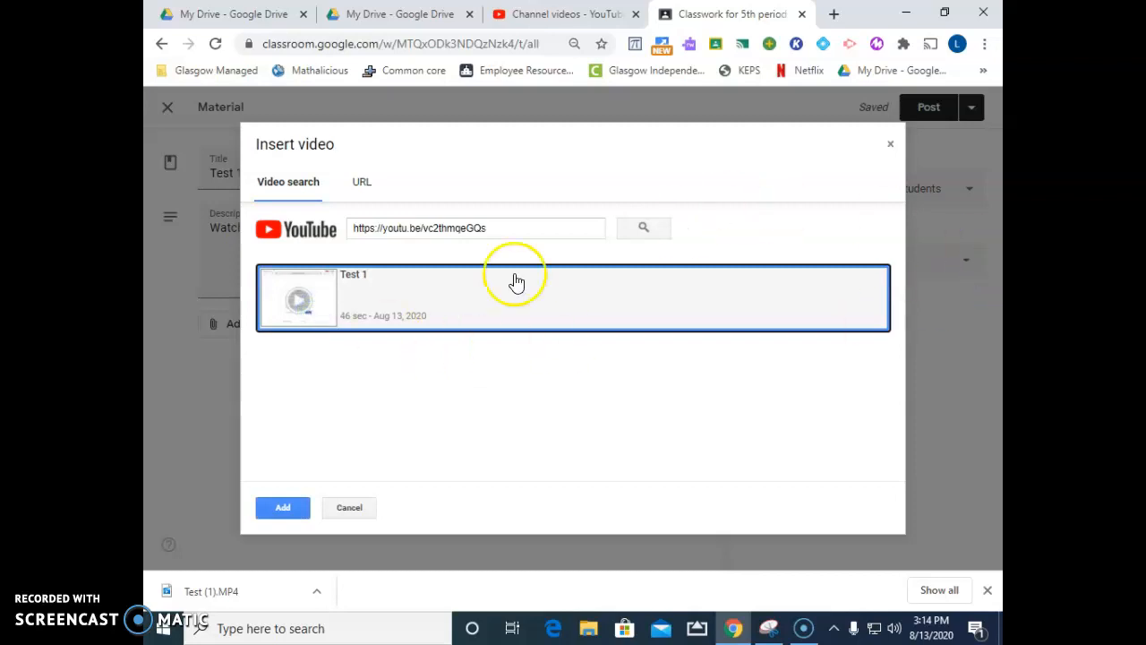
left_click(277, 507)
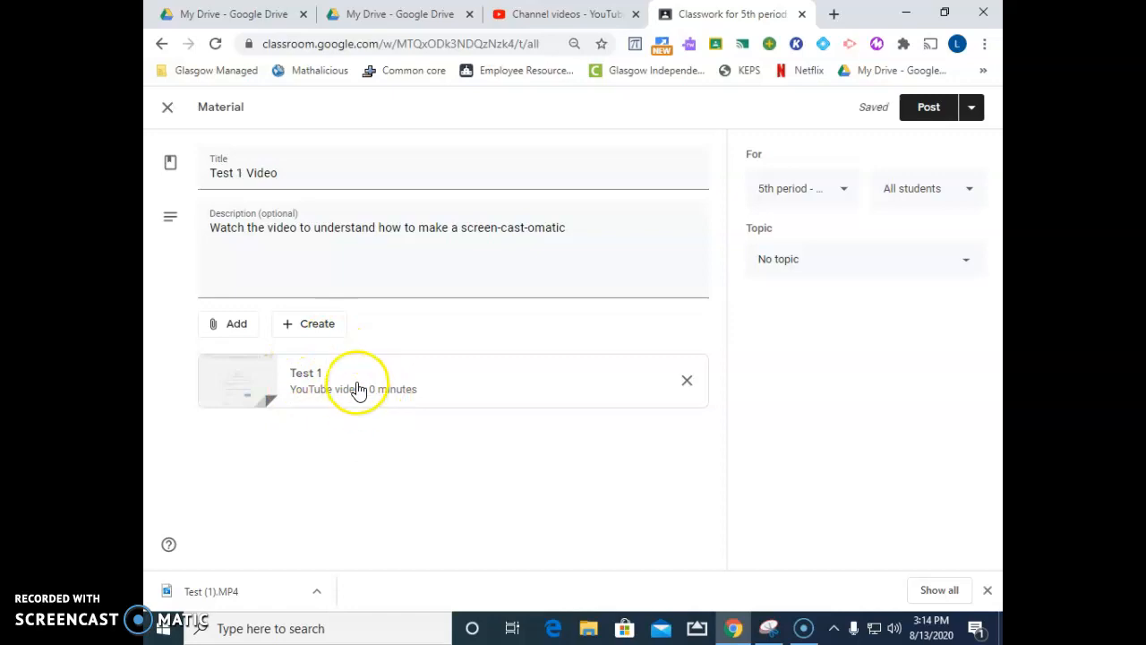
left_click(814, 259)
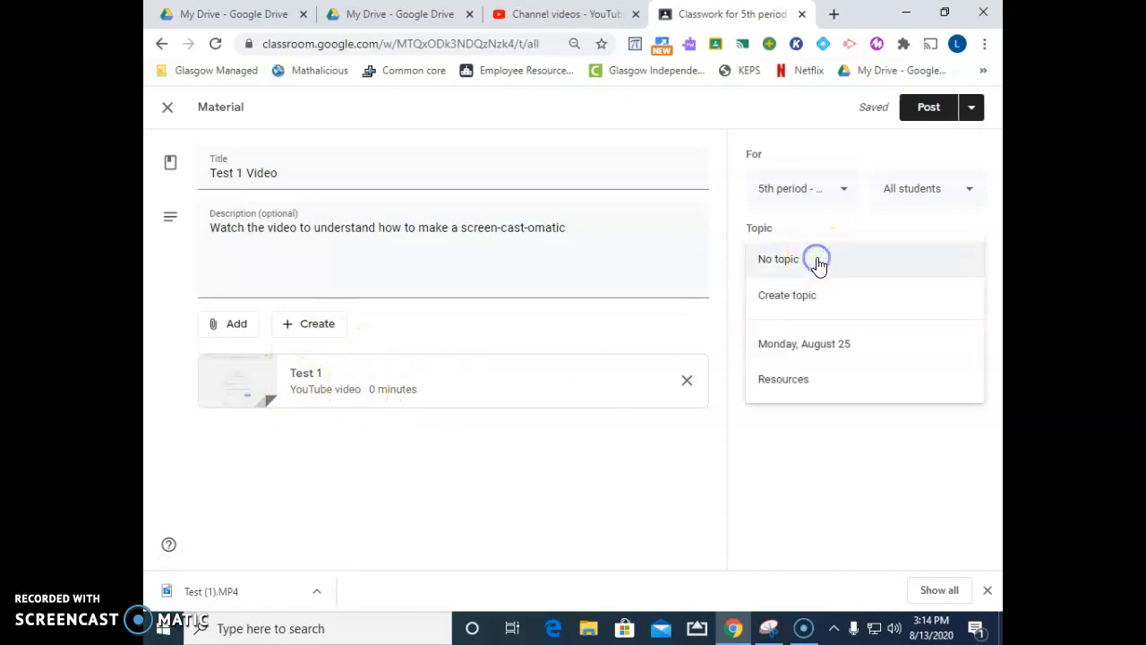
left_click(819, 343)
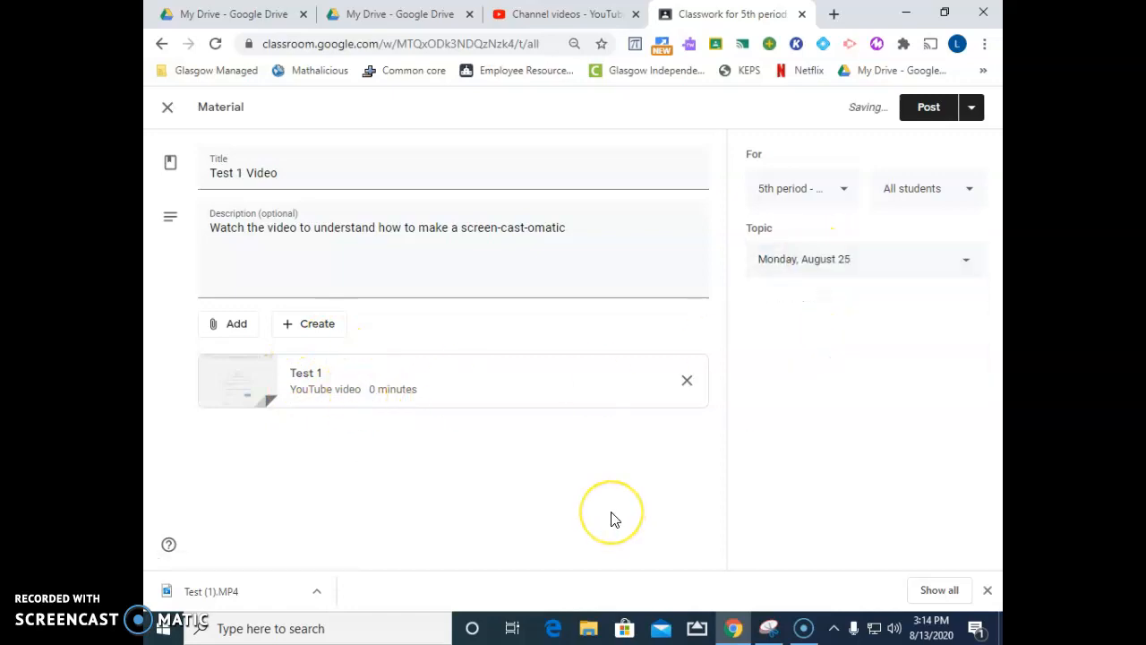
Preview the attached Test 1 video in the material, return to the material, and close the Google Classroom tab
left_click(331, 387)
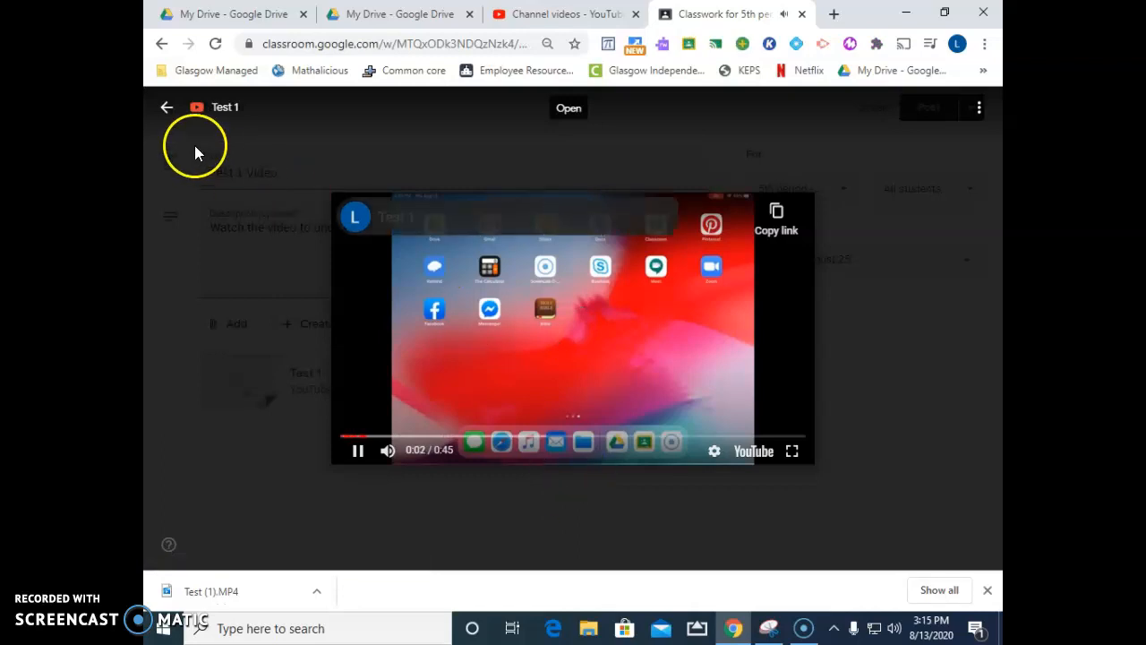
left_click(173, 111)
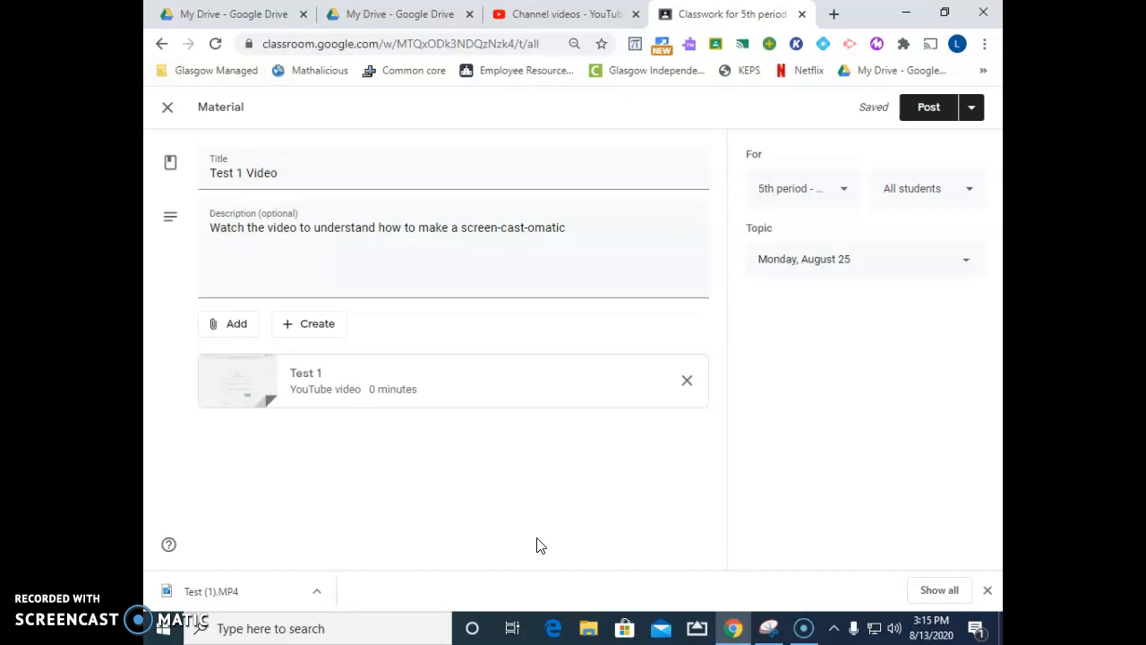
left_click(801, 14)
left_click(810, 625)
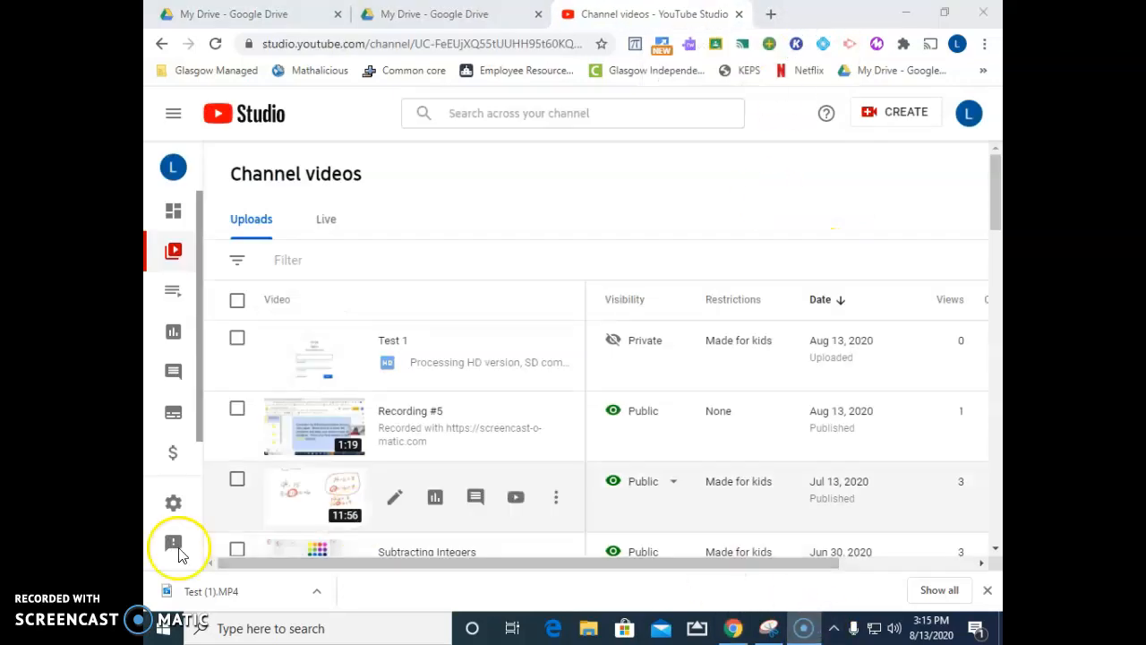